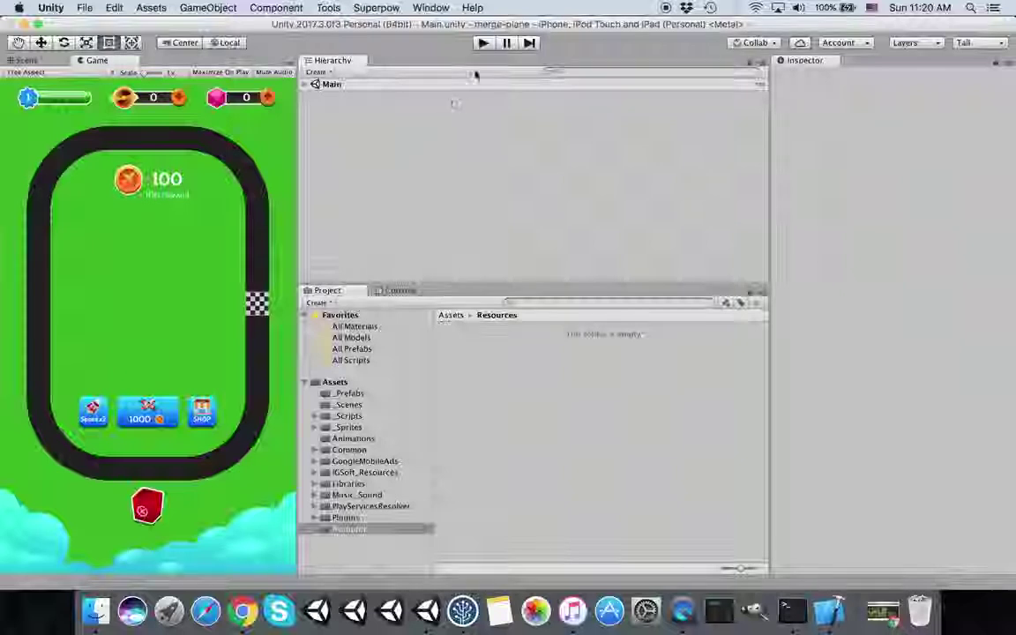
Run the game, buy a second red plane, and merge the two into a green plane
{"action": "left_click", "coordinate": [484, 42]}
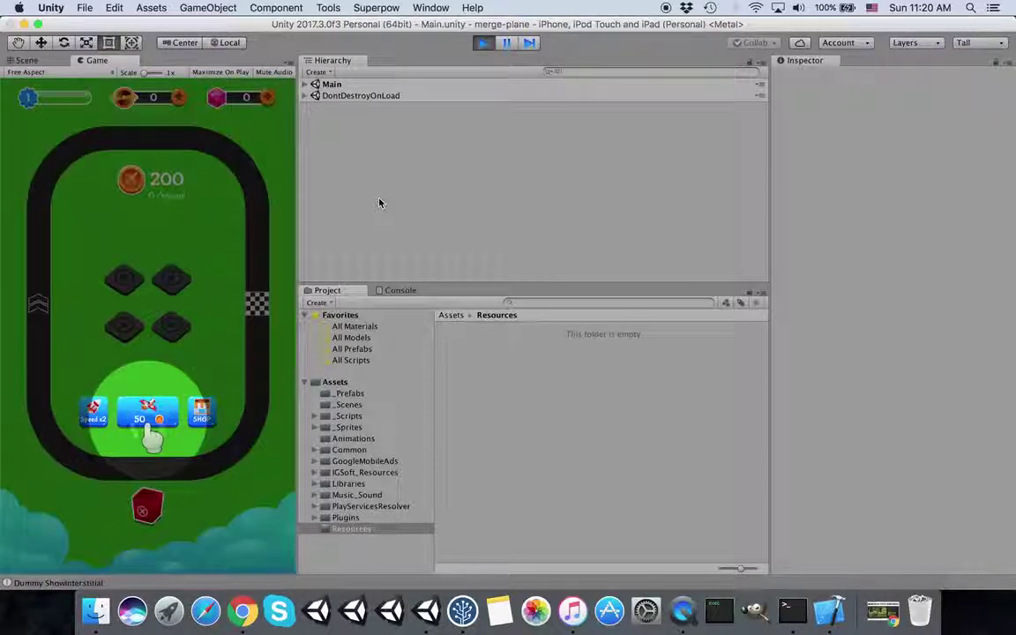
{"action": "left_click", "coordinate": [148, 413]}
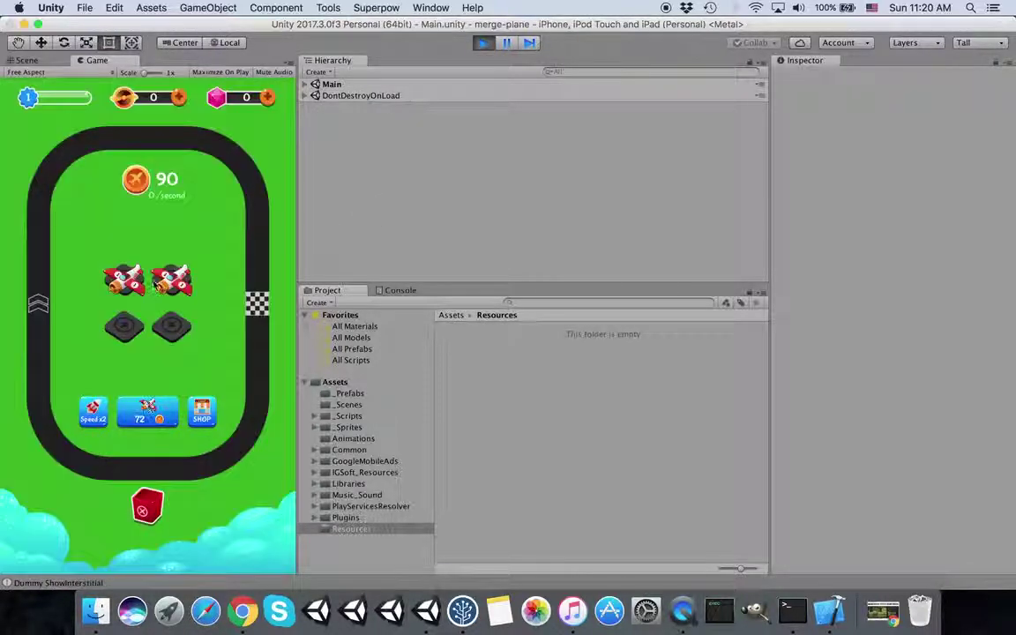
{"action": "left_click_drag", "start_coordinate": [123, 282], "coordinate": [168, 282]}
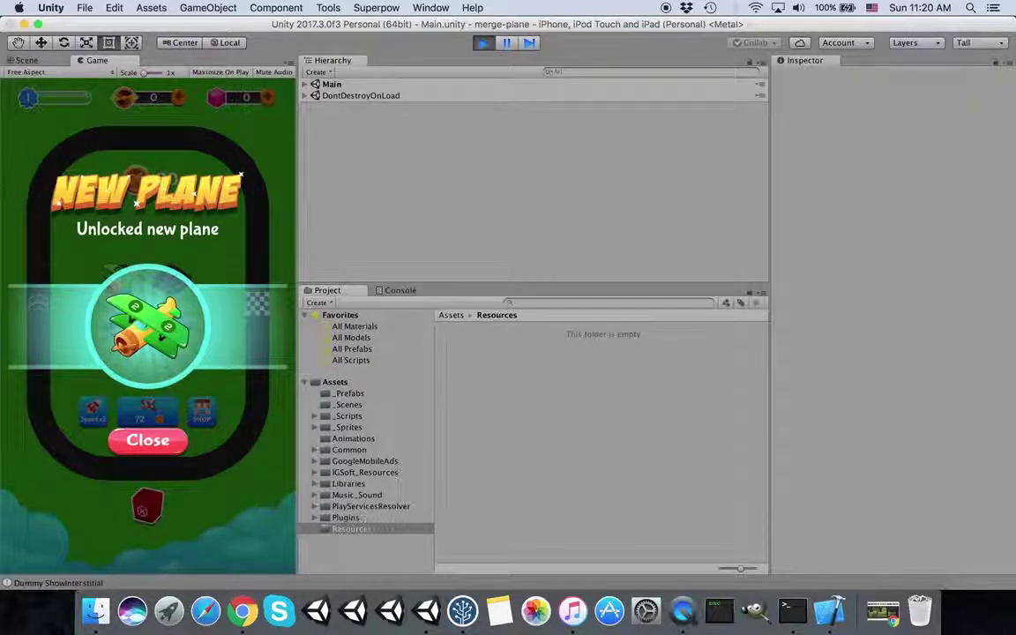
Dismiss the NEW PLANE popup and send the green plane onto the track past the tutorial
{"action": "left_click", "coordinate": [149, 445]}
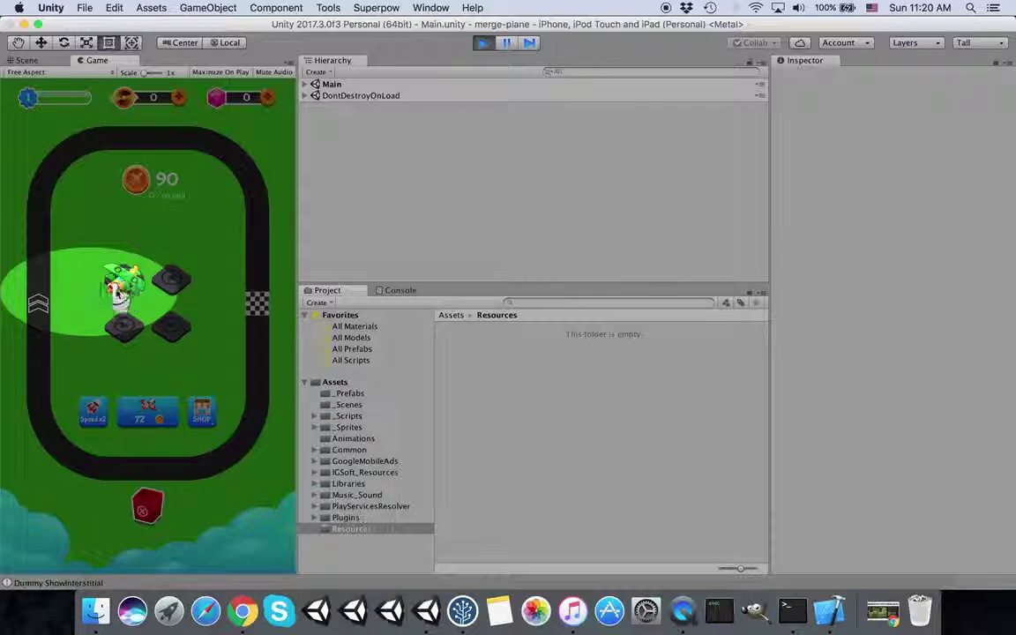
{"action": "left_click_drag", "start_coordinate": [124, 282], "coordinate": [35, 300]}
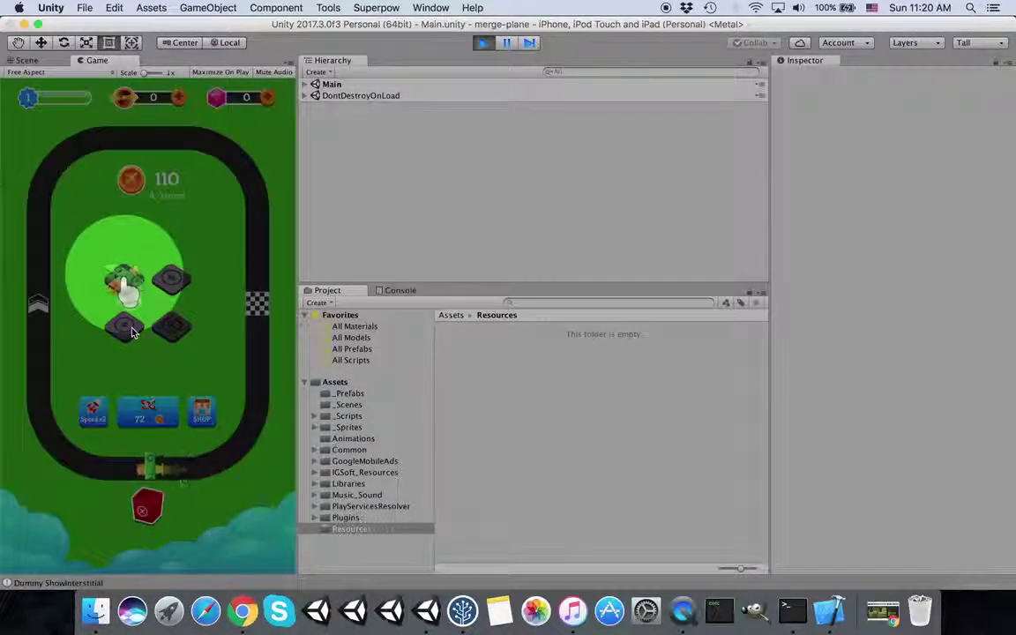
{"action": "left_click", "coordinate": [152, 325]}
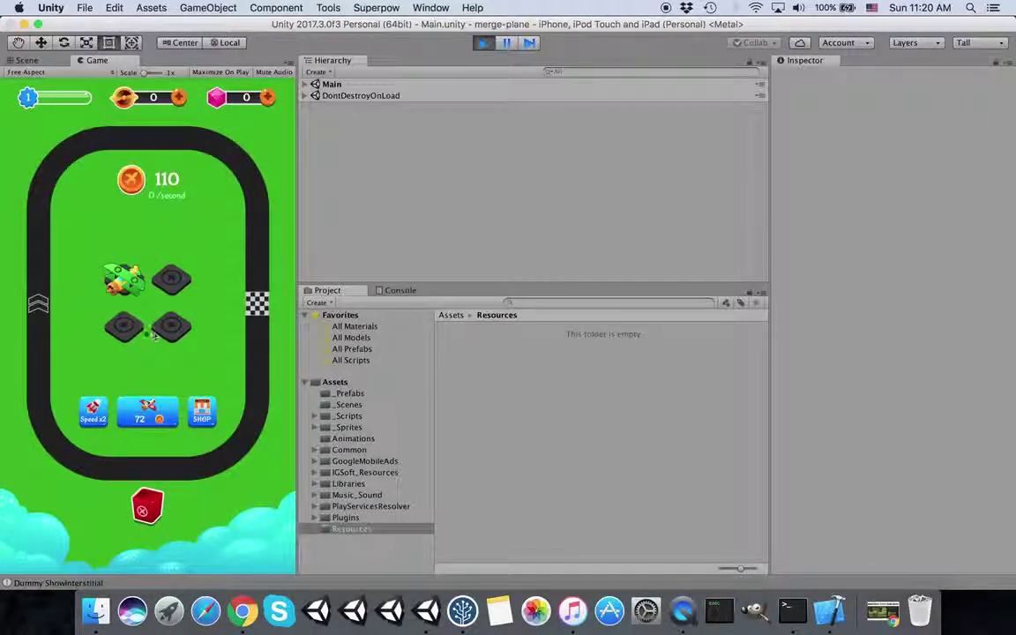
Send the green plane around the track and buy two more red planes
{"action": "left_click_drag", "start_coordinate": [43, 304], "coordinate": [41, 302]}
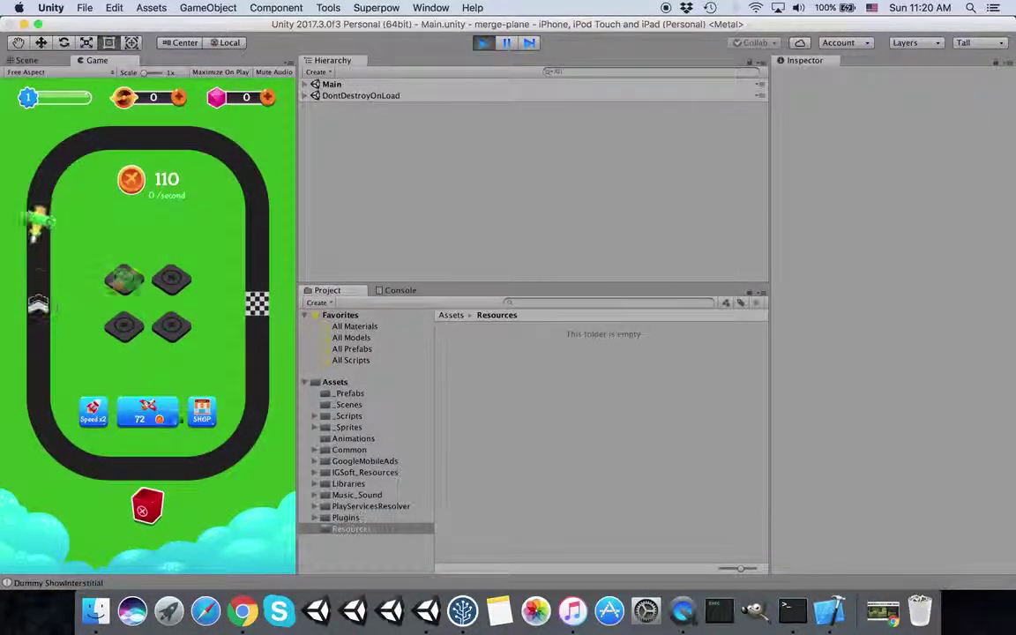
{"action": "left_click", "coordinate": [147, 412]}
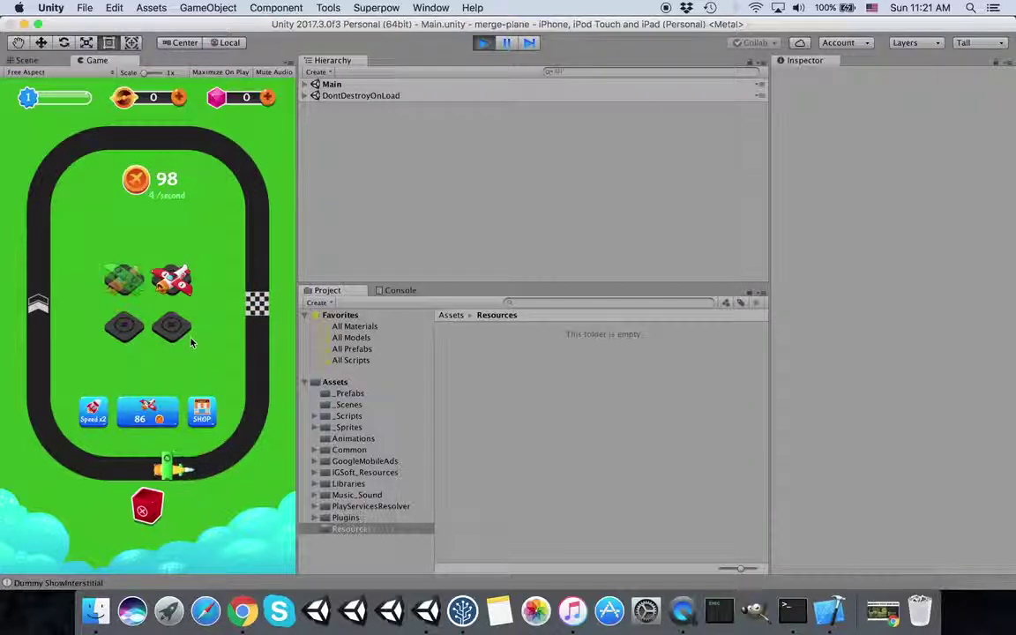
{"action": "left_click", "coordinate": [148, 412]}
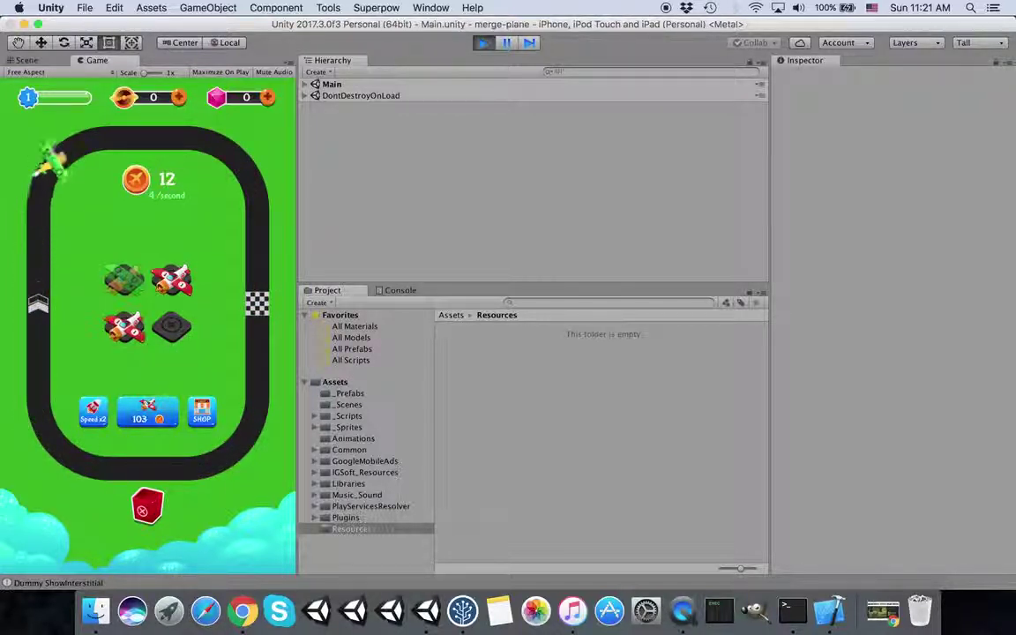
Merge the two red planes to unlock a new plane, then buy another plane
{"action": "mouse_move", "coordinate": [124, 328]}
{"action": "left_mouse_down"}
{"action": "mouse_move", "coordinate": [171, 280]}
{"action": "mouse_move", "coordinate": [128, 281]}
{"action": "left_mouse_up"}
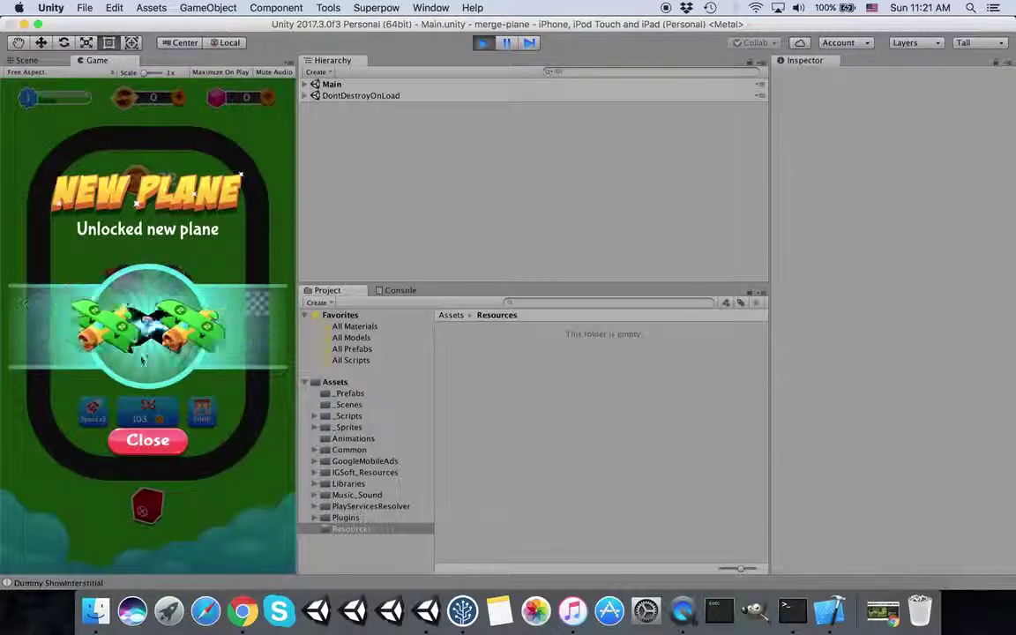
{"action": "left_click", "coordinate": [150, 444]}
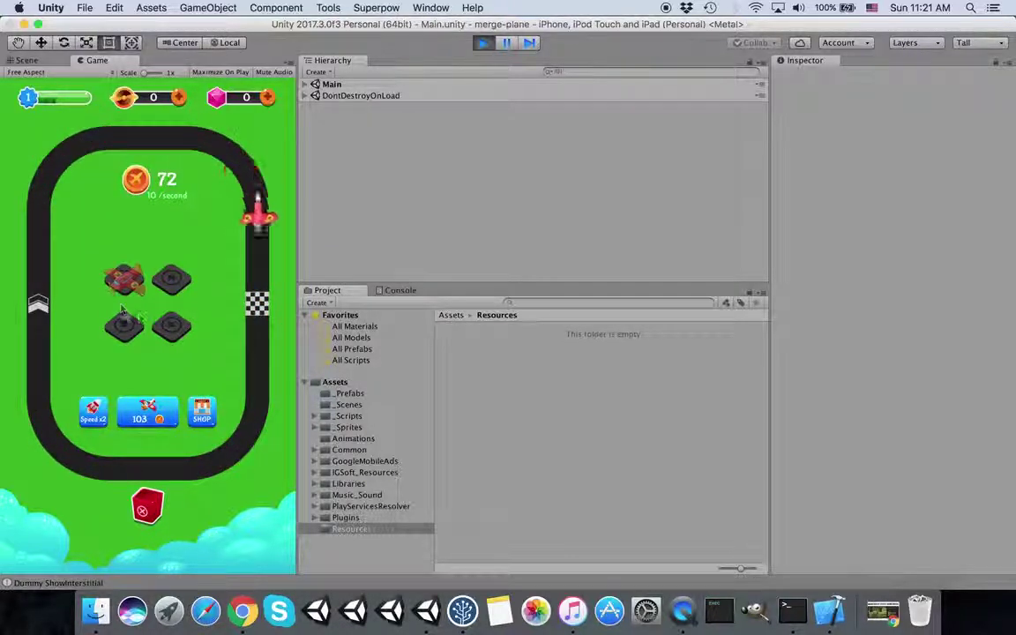
{"action": "left_click", "coordinate": [163, 413]}
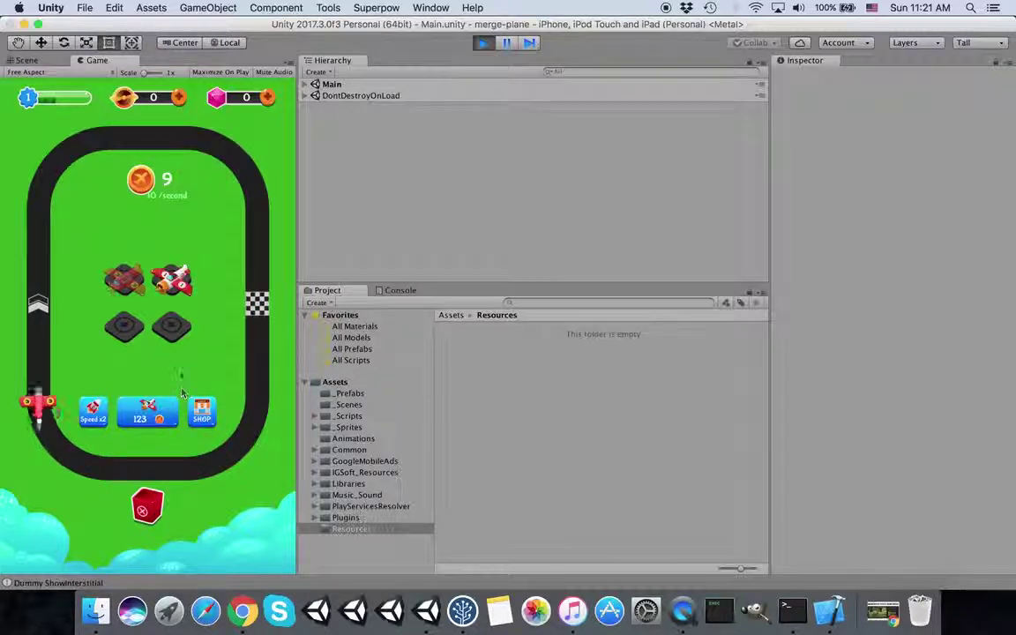
{"action": "left_click", "coordinate": [202, 412]}
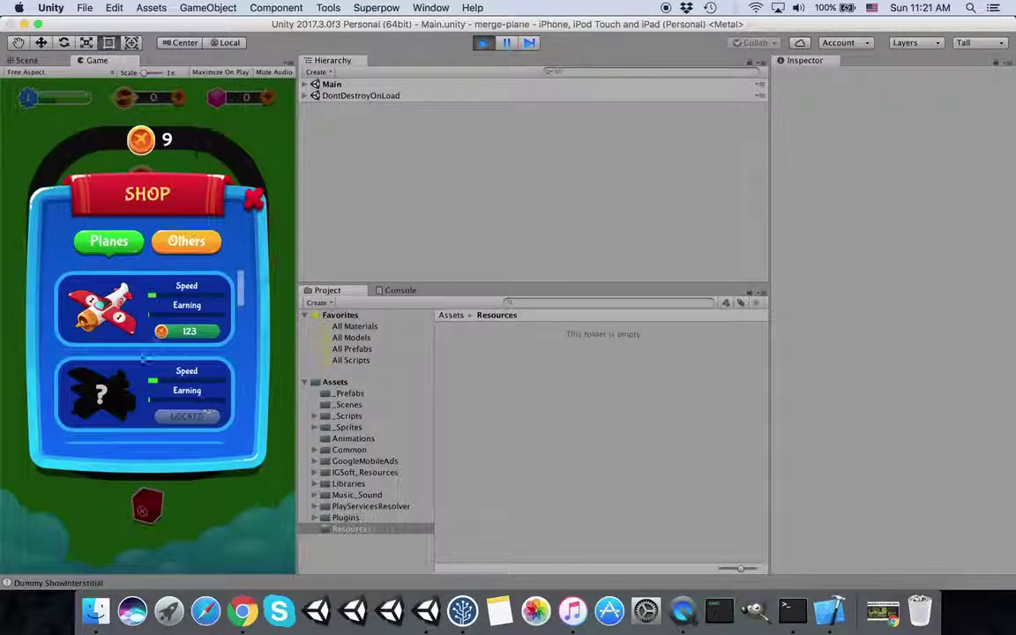
{"action": "left_click_drag", "start_coordinate": [138, 380], "coordinate": [177, 249]}
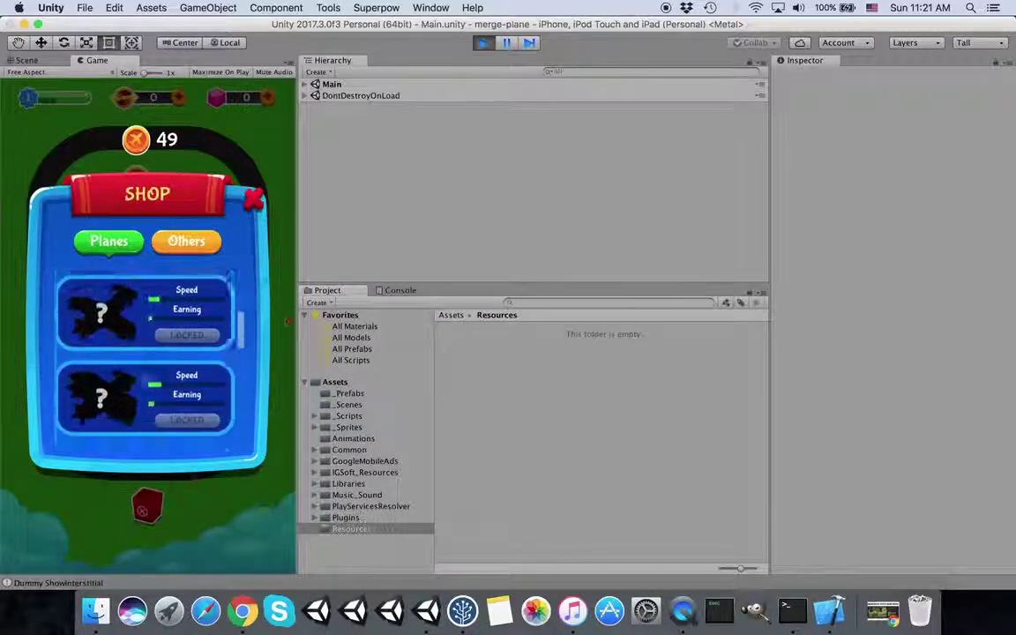
{"action": "left_click", "coordinate": [181, 244]}
{"action": "scroll", "coordinate": [230, 370], "scroll_direction": "down", "scroll_amount": 2}
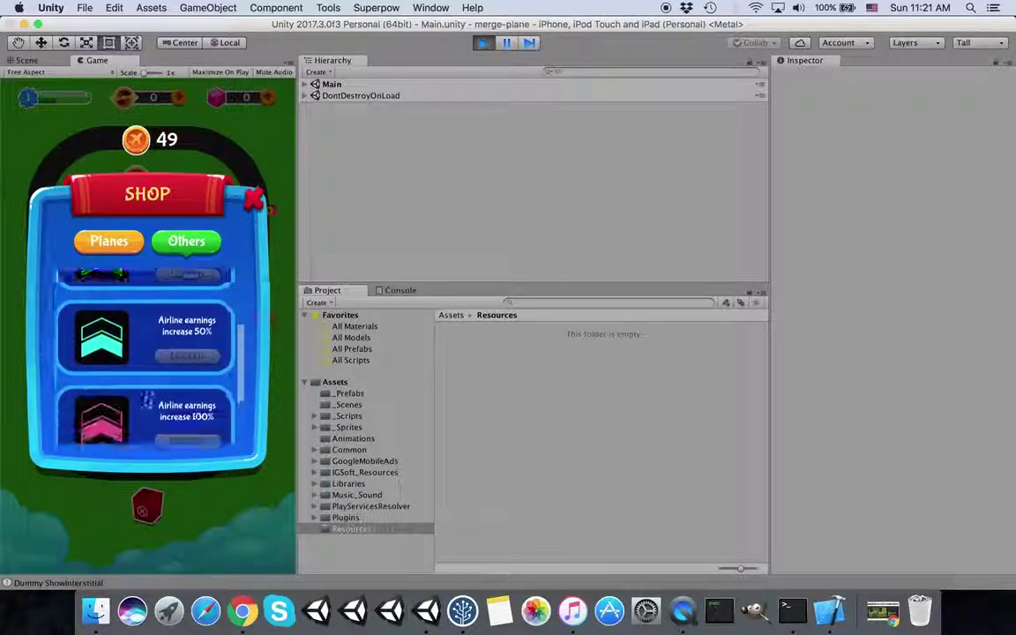
{"action": "left_click", "coordinate": [253, 199]}
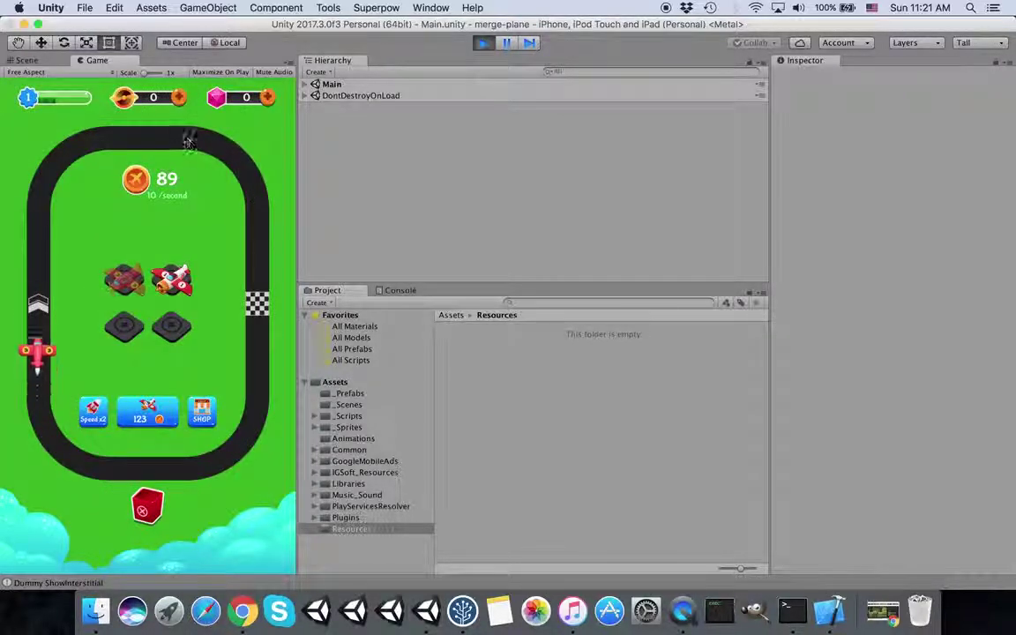
{"action": "left_click", "coordinate": [179, 99]}
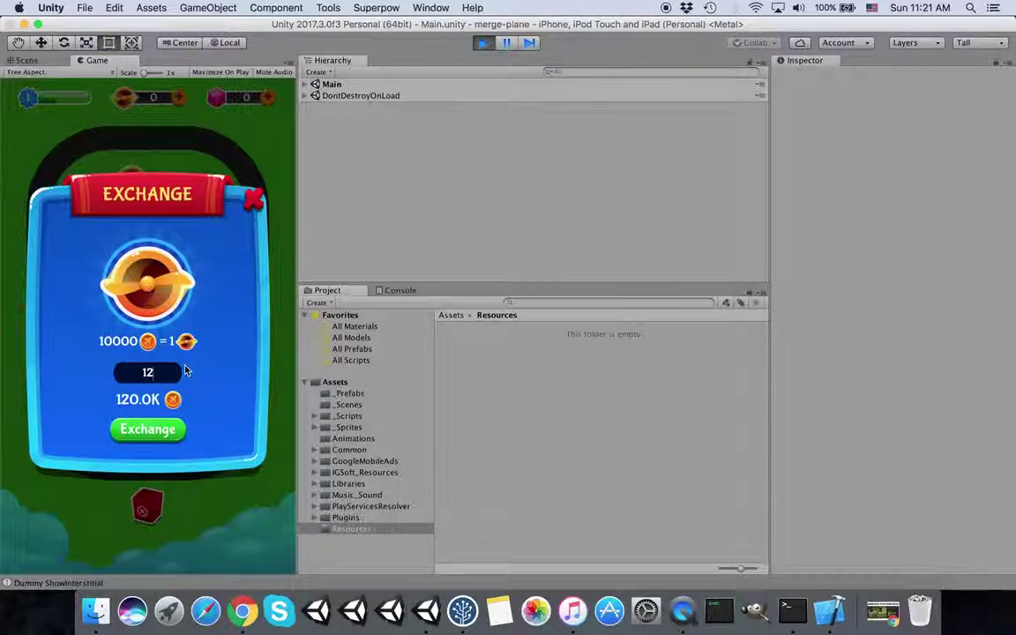
{"action": "key", "text": "BackSpace"}
{"action": "type", "text": "20"}
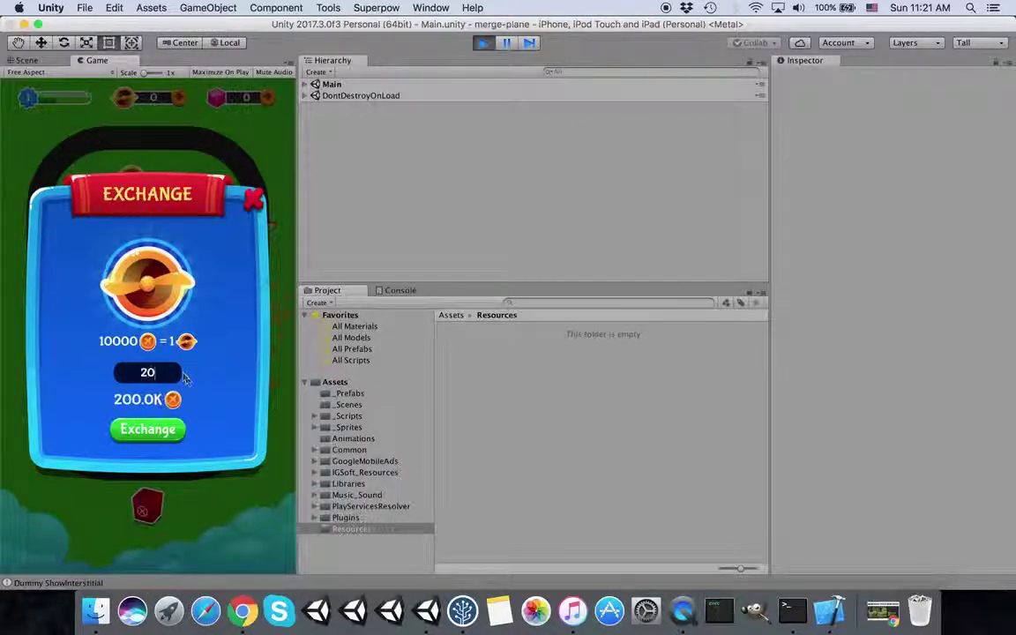
Close the exchange window and claim the free ruby from the Ruby Shop
{"action": "left_click", "coordinate": [256, 204]}
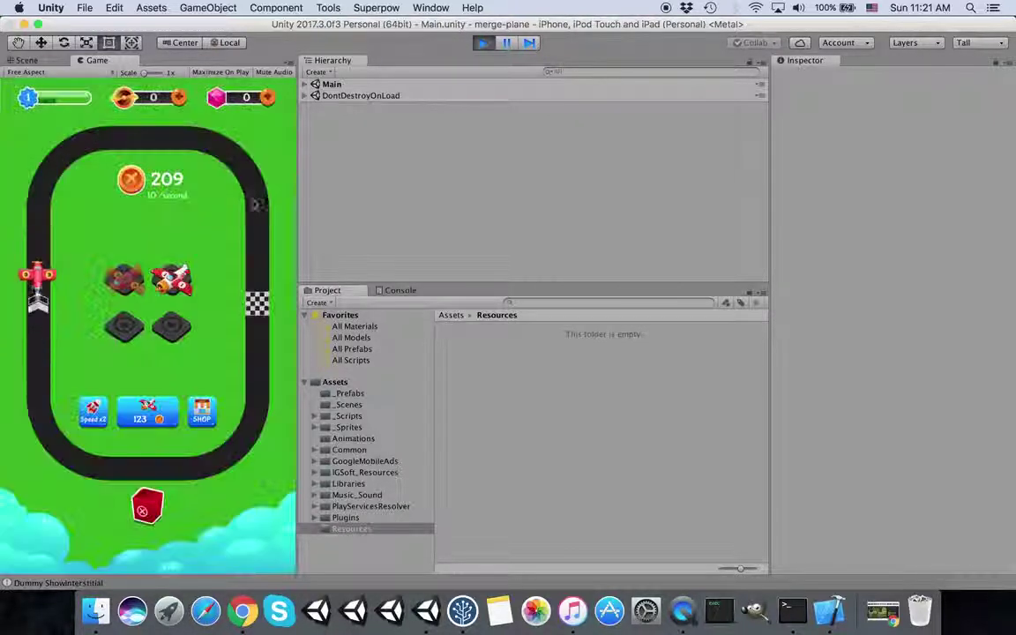
{"action": "left_click", "coordinate": [237, 96]}
{"action": "scroll", "coordinate": [175, 295], "scroll_direction": "down", "scroll_amount": 3}
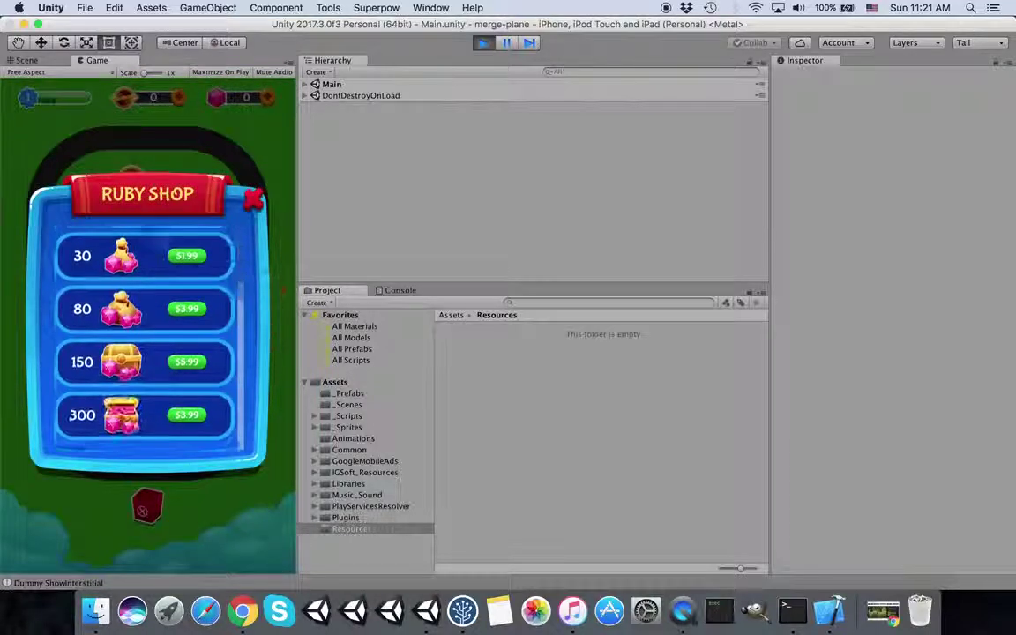
{"action": "scroll", "coordinate": [176, 295], "scroll_direction": "up", "scroll_amount": 3}
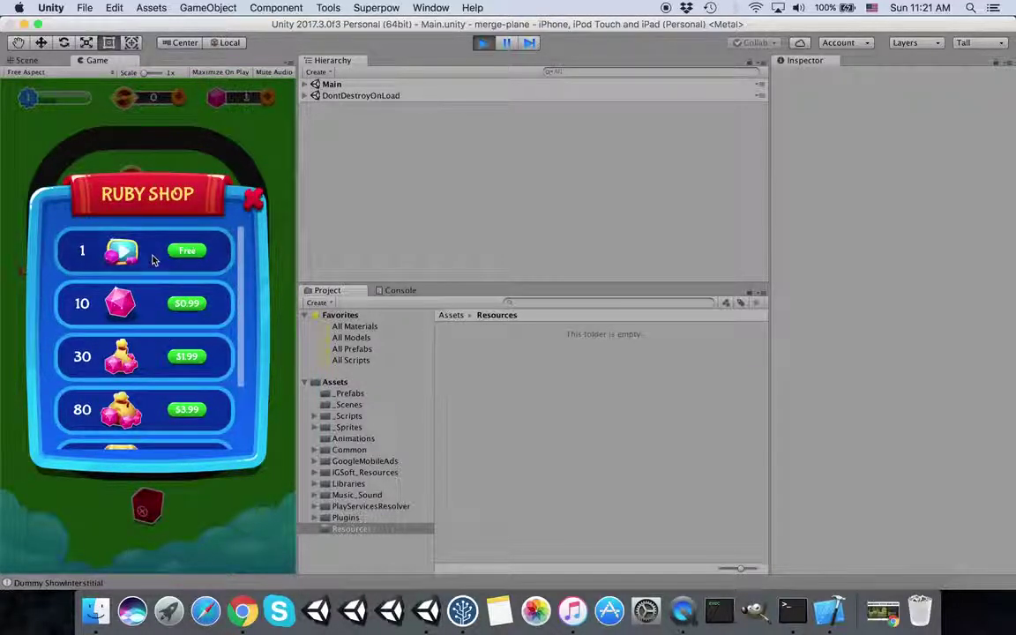
{"action": "scroll", "coordinate": [183, 315], "scroll_direction": "down", "scroll_amount": 3}
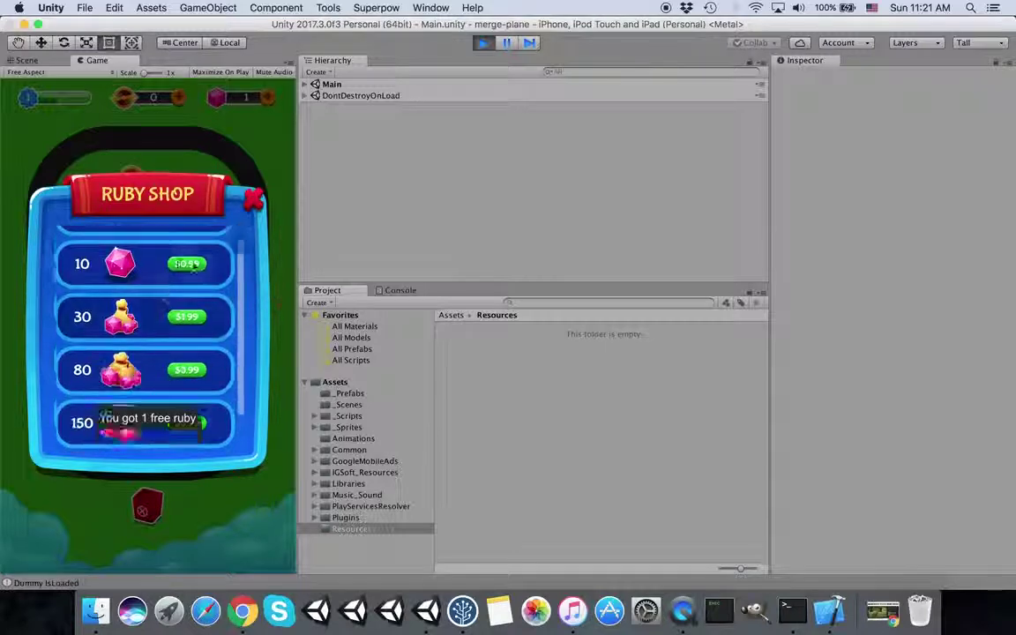
{"action": "left_click", "coordinate": [252, 200]}
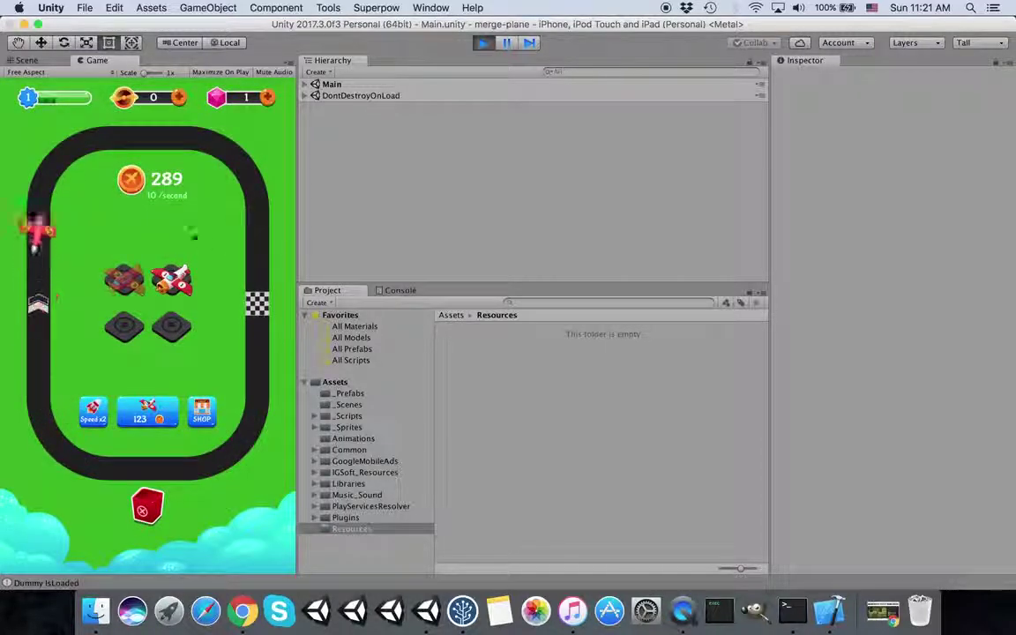
Buy another red plane, merge the pair into a green plane, and open the plane shop
{"action": "left_click", "coordinate": [148, 412]}
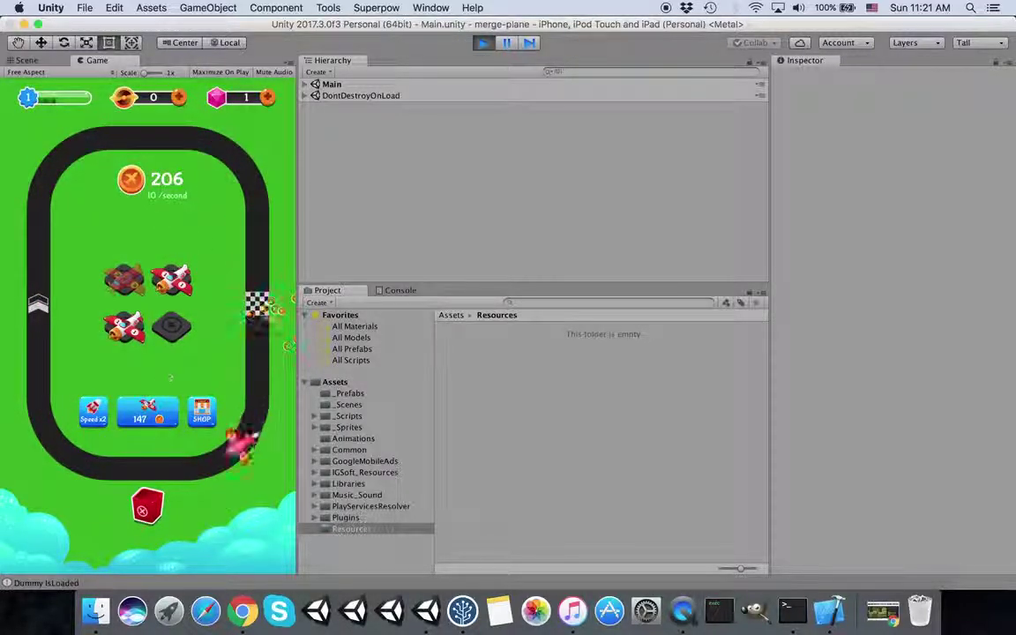
{"action": "mouse_move", "coordinate": [163, 328]}
{"action": "left_mouse_down"}
{"action": "mouse_move", "coordinate": [106, 328]}
{"action": "mouse_move", "coordinate": [173, 282]}
{"action": "left_mouse_up"}
{"action": "left_click", "coordinate": [202, 412]}
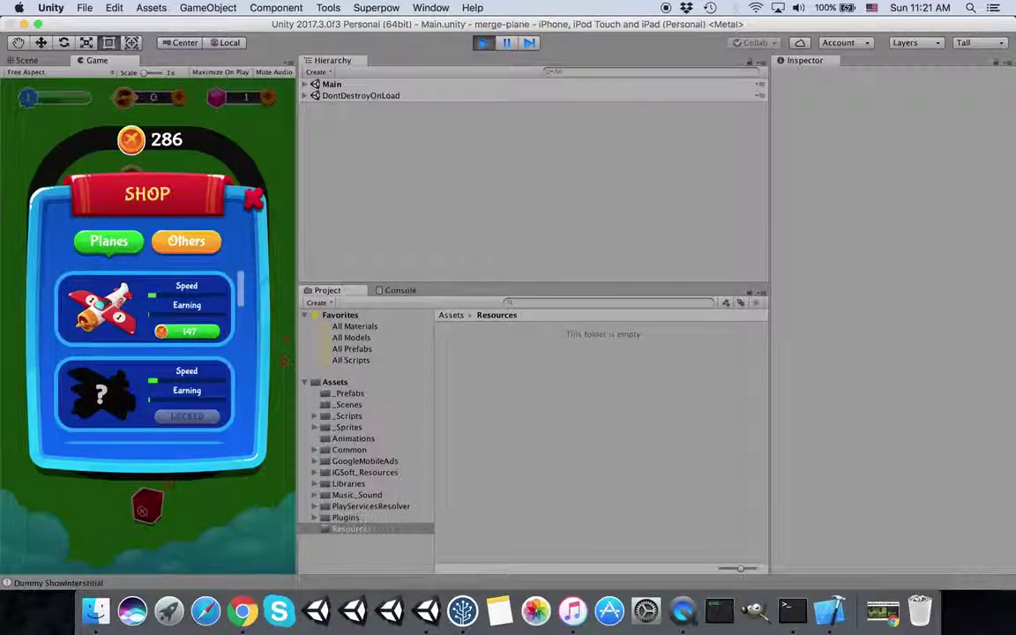
Close the shop and buy a red plane into the empty slot
{"action": "left_click", "coordinate": [254, 199]}
{"action": "left_click", "coordinate": [150, 420]}
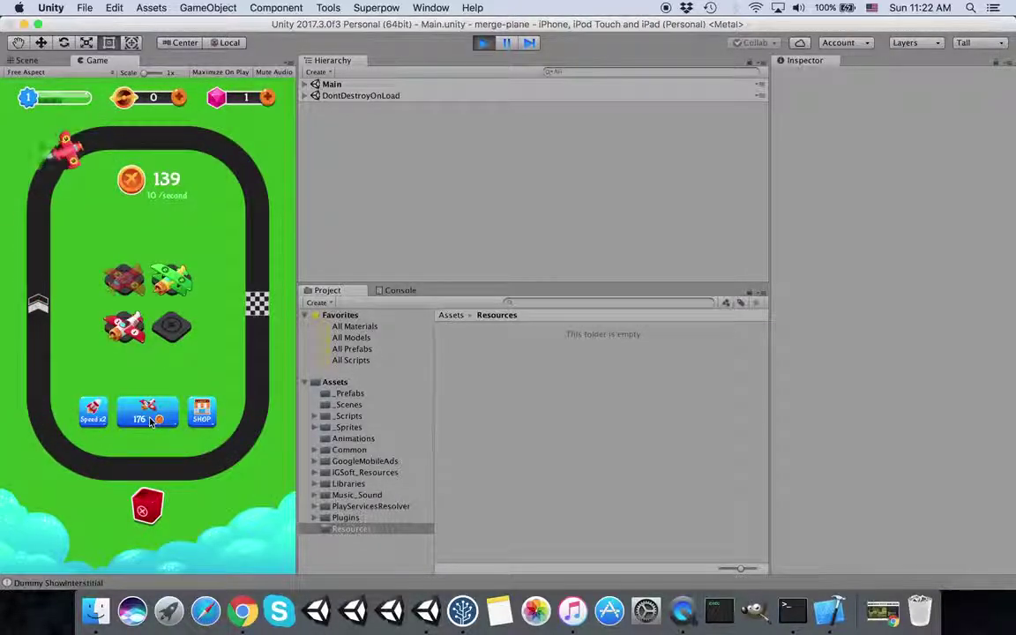
{"action": "left_click", "coordinate": [150, 420]}
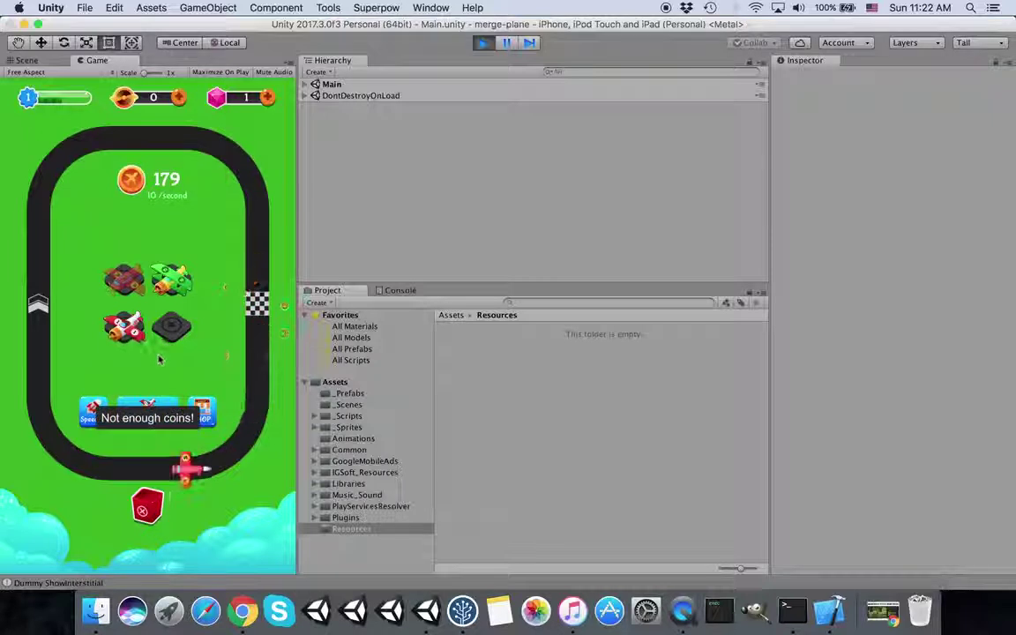
{"action": "left_click", "coordinate": [150, 415]}
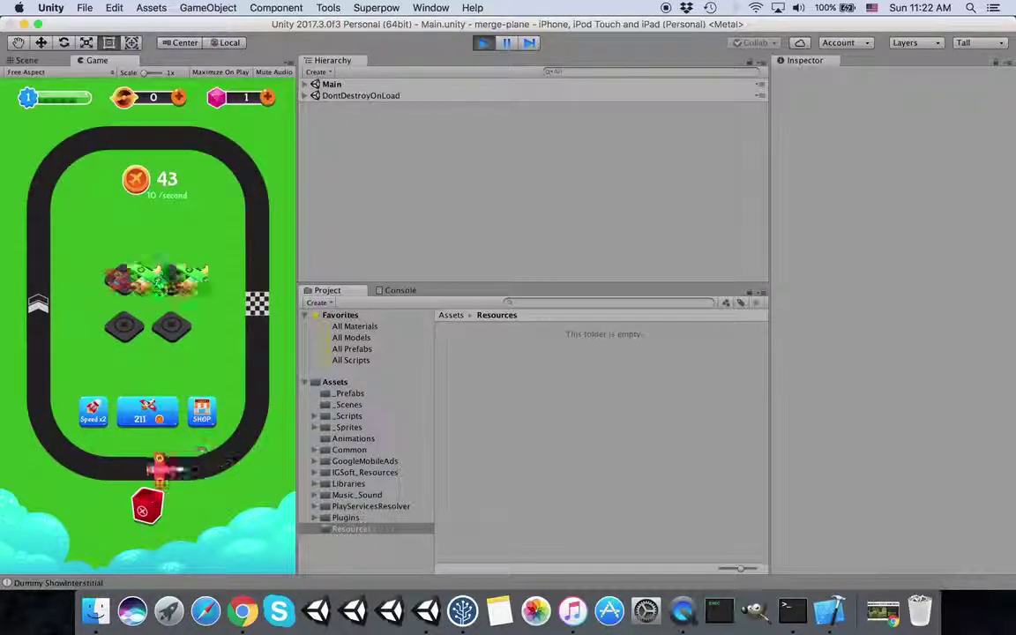
Merge the red planes into a blue plane, claim the level 2 reward, and send it flying
{"action": "left_click_drag", "start_coordinate": [172, 282], "coordinate": [140, 285]}
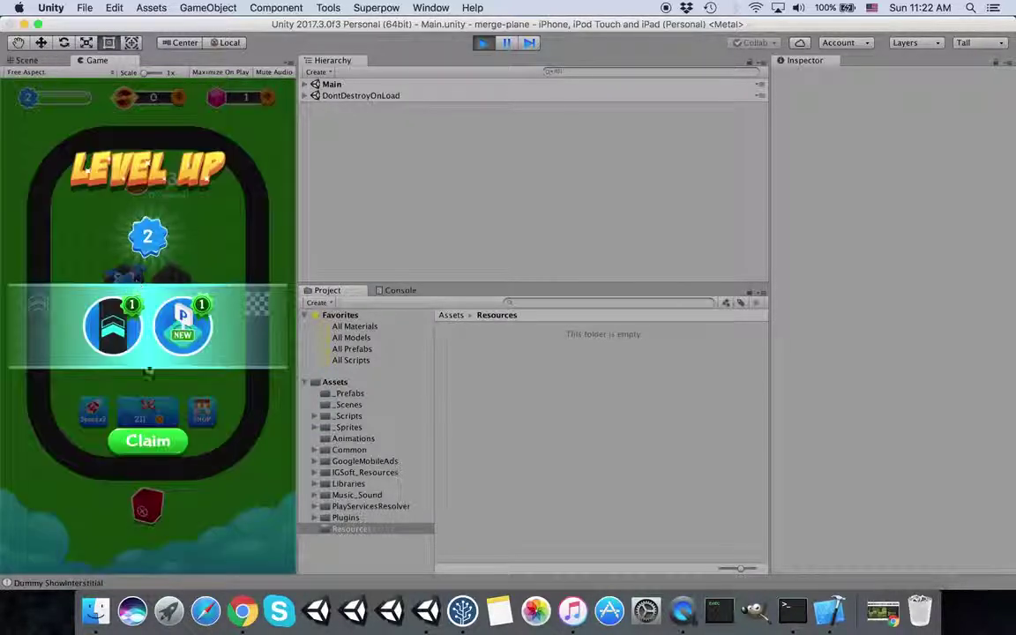
{"action": "left_click", "coordinate": [155, 446]}
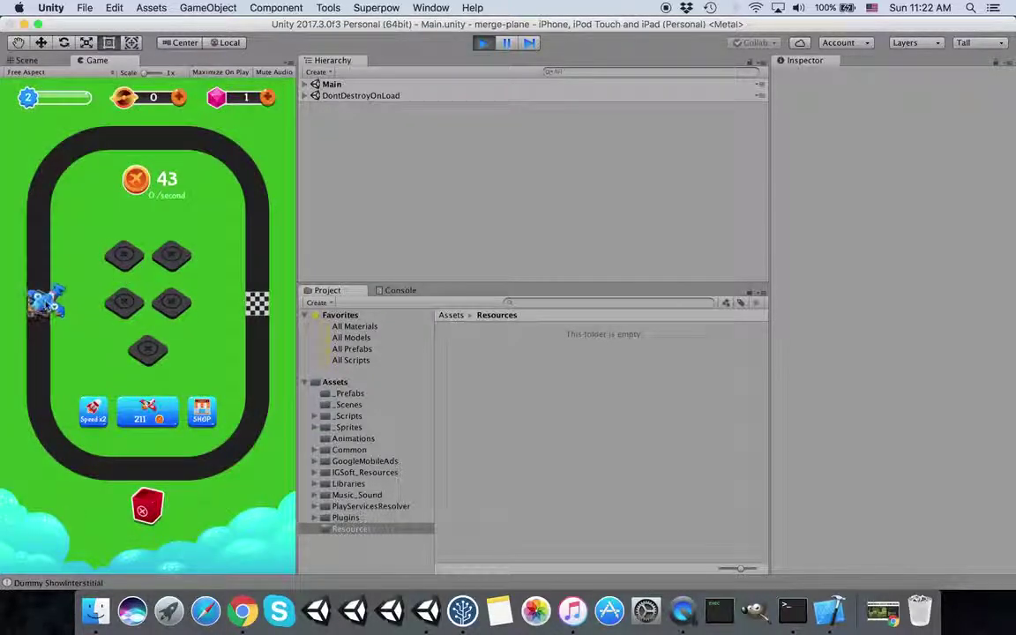
{"action": "left_click_drag", "start_coordinate": [125, 254], "coordinate": [53, 300]}
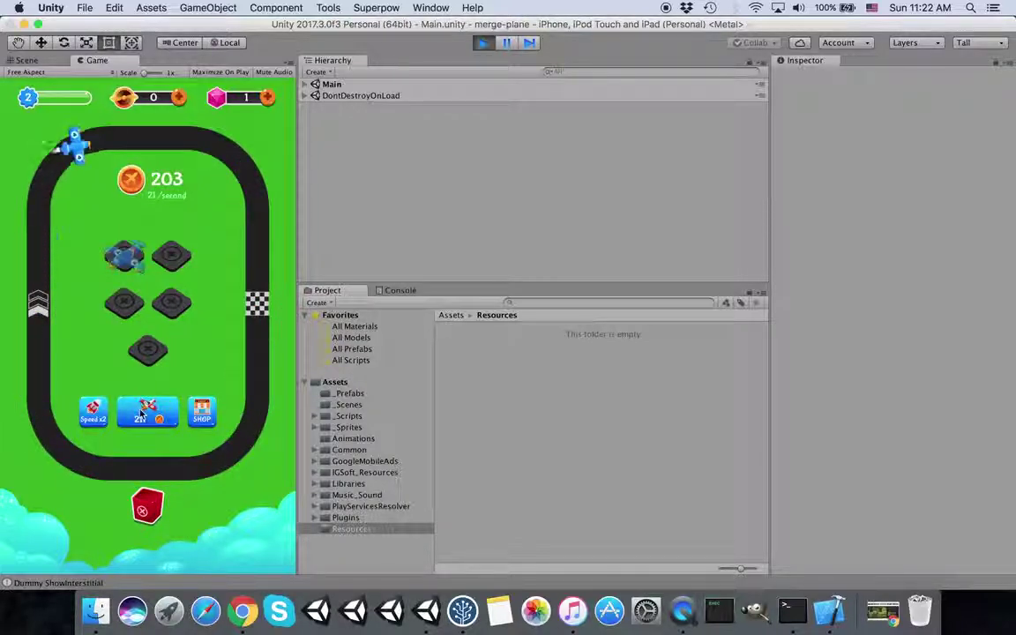
Buy one red plane from the shop and one with the buy button, merging them into green
{"action": "left_click", "coordinate": [201, 411]}
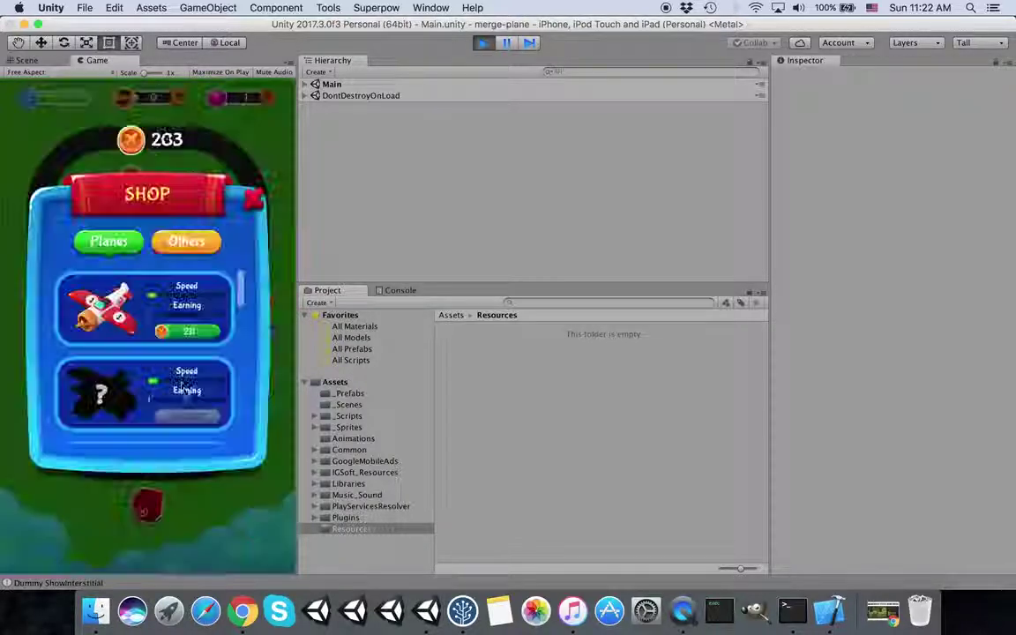
{"action": "left_click", "coordinate": [190, 328]}
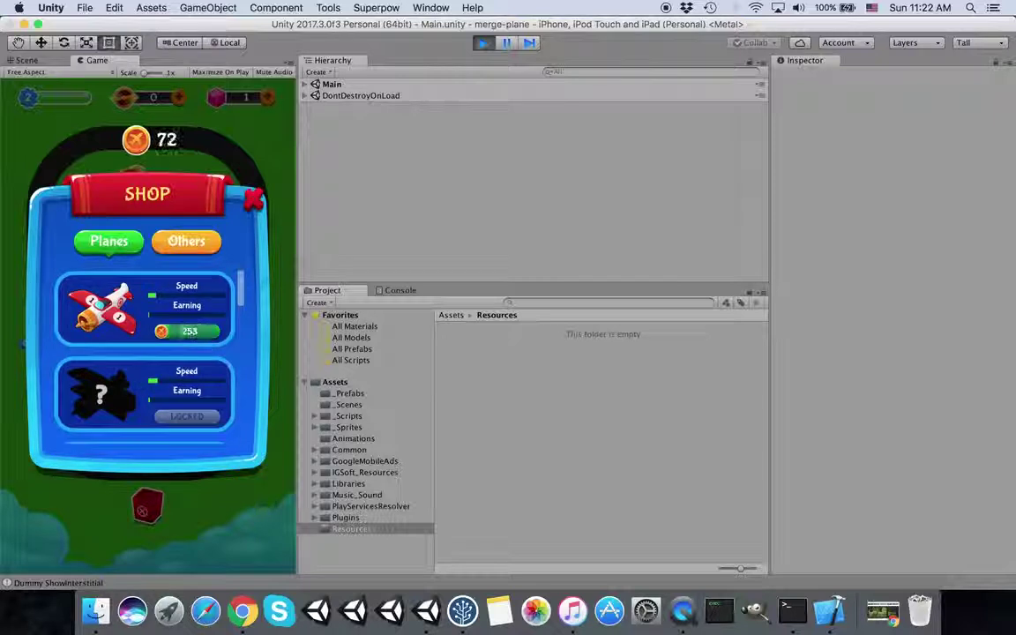
{"action": "left_click", "coordinate": [253, 200]}
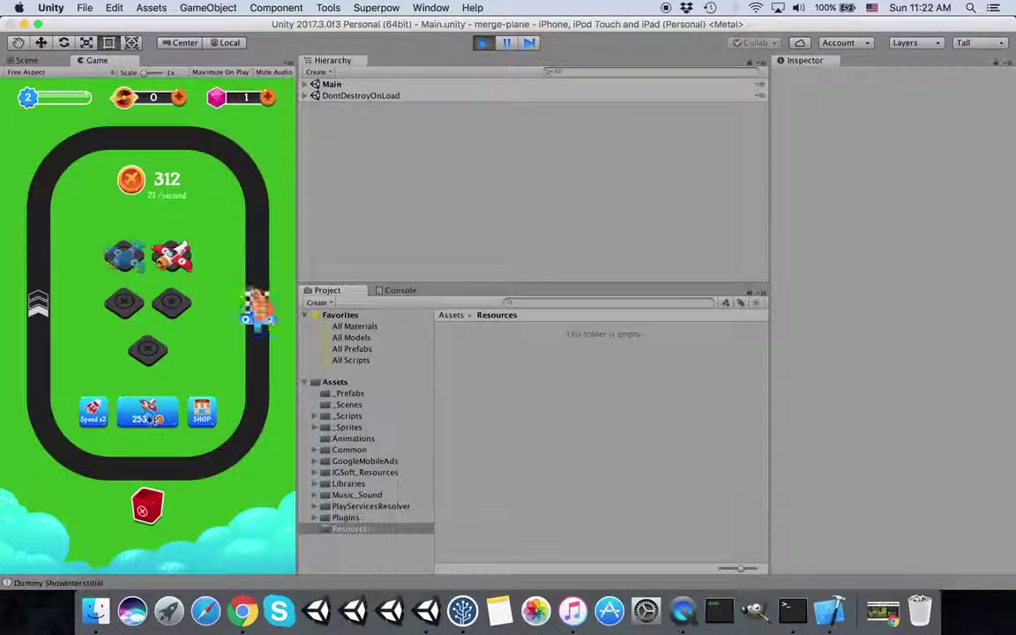
{"action": "left_click", "coordinate": [155, 419]}
{"action": "left_click_drag", "start_coordinate": [171, 256], "coordinate": [118, 300]}
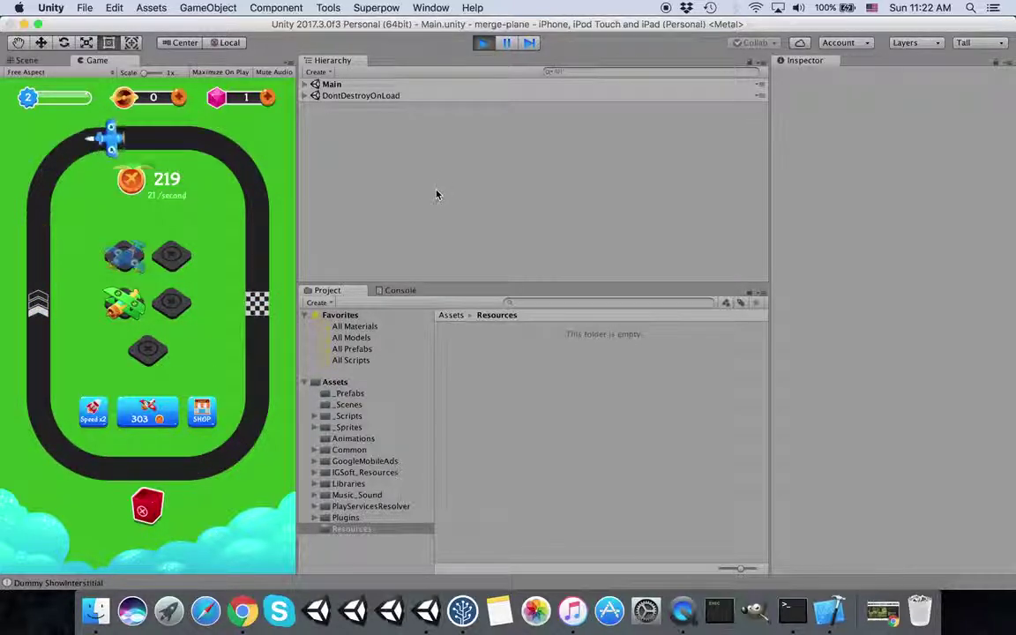
{"action": "left_click", "coordinate": [400, 205]}
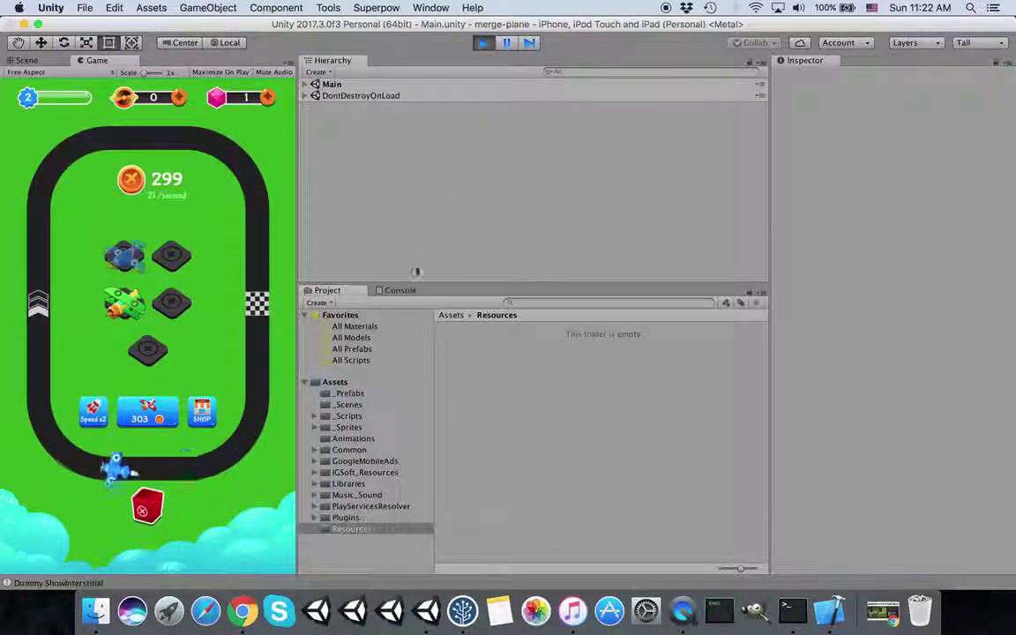
Select READ_MEEEEEE in the Main scene and expand the GameMaster Config to show AdMob IDs
{"action": "left_click", "coordinate": [305, 84]}
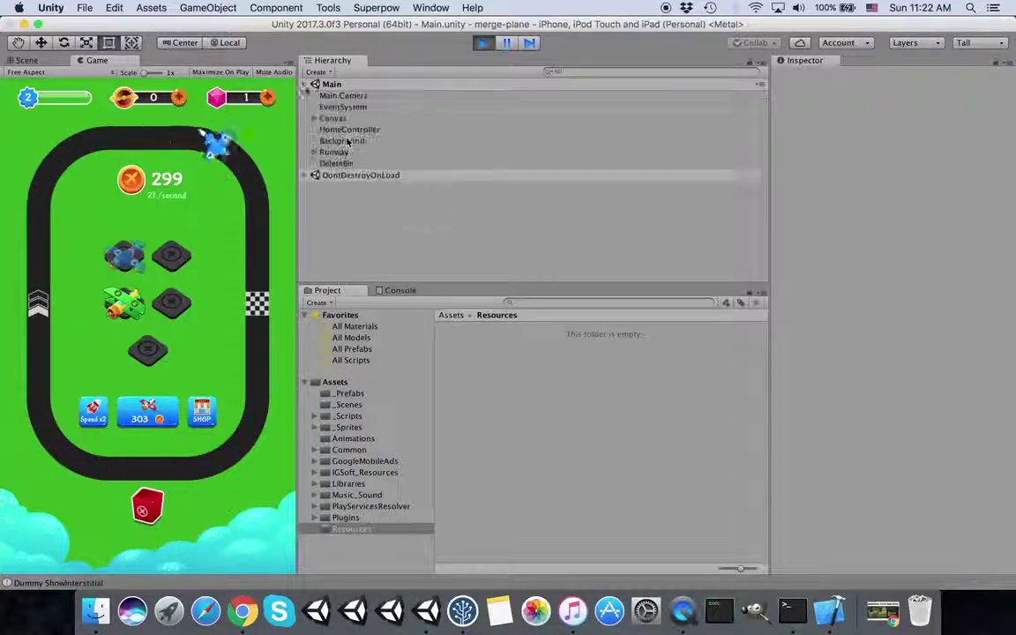
{"action": "left_click", "coordinate": [415, 197]}
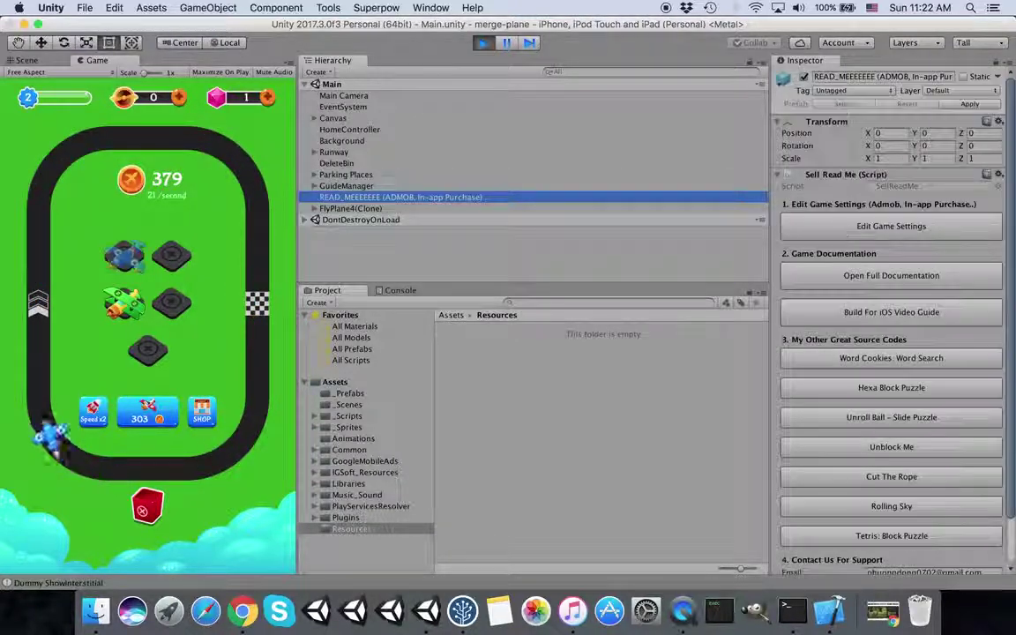
{"action": "left_click", "coordinate": [886, 226]}
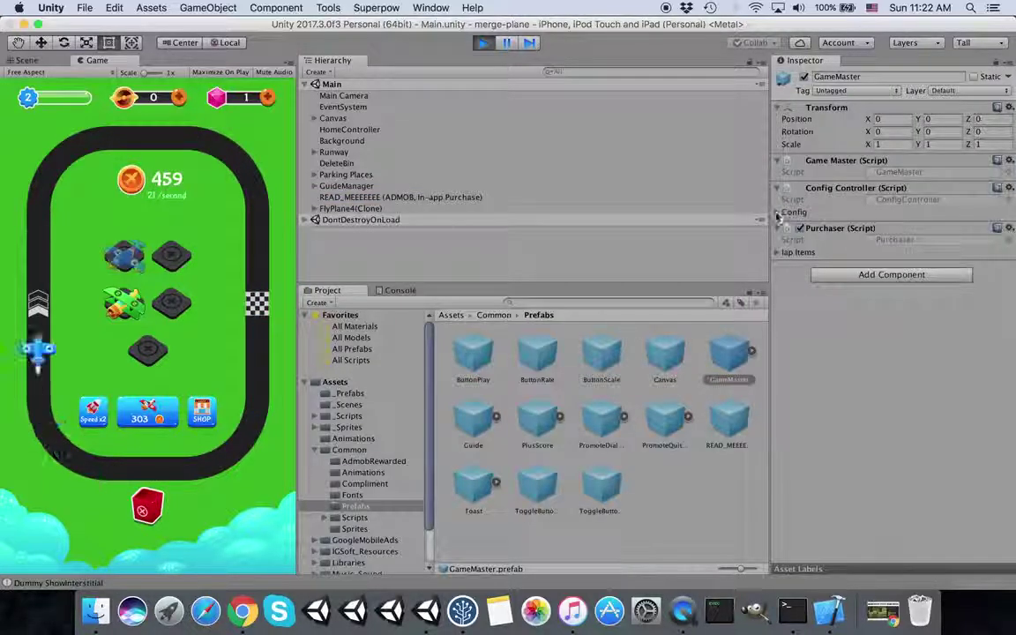
{"action": "left_click", "coordinate": [785, 212]}
{"action": "left_click", "coordinate": [787, 225]}
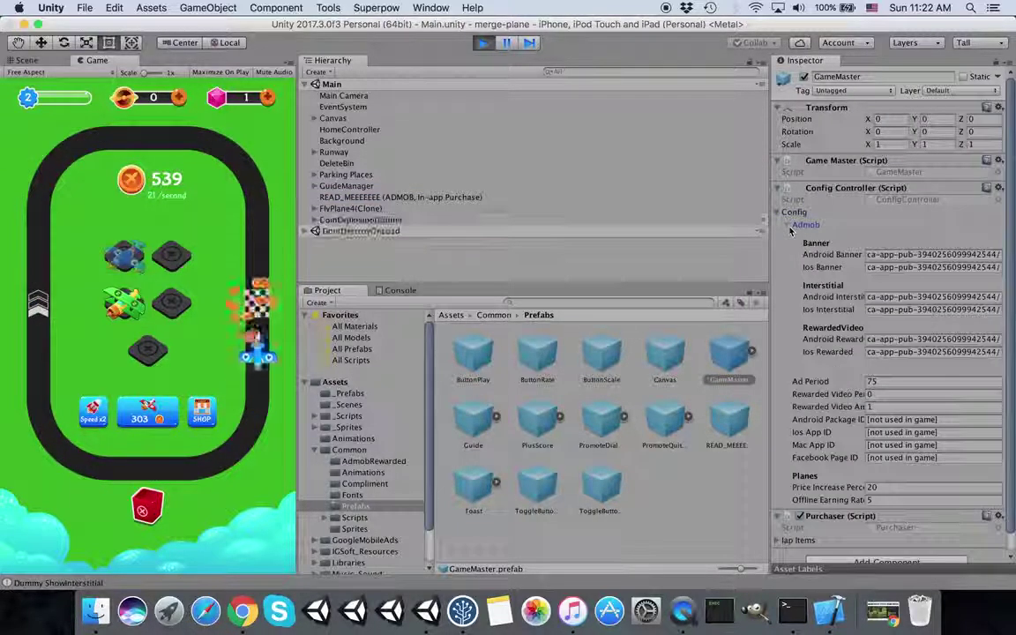
{"action": "scroll", "coordinate": [786, 371], "scroll_direction": "down", "scroll_amount": 1}
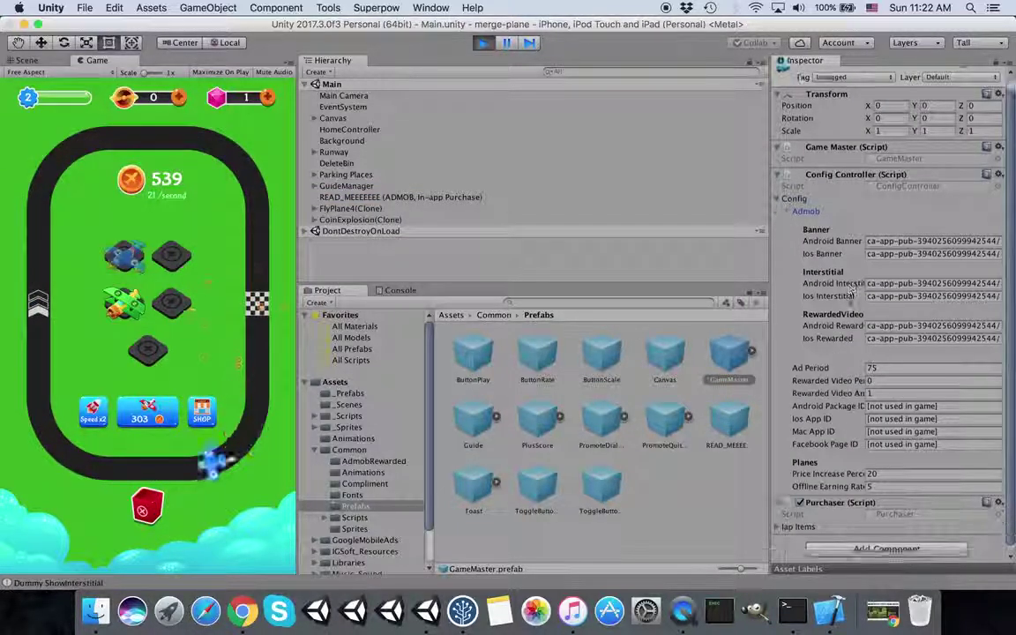
Expand Iap Items and the mergeplane_ruby1, ruby2 and ruby3 product details
{"action": "left_click", "coordinate": [785, 527]}
{"action": "scroll", "coordinate": [821, 497], "scroll_direction": "down", "scroll_amount": 2}
{"action": "left_click", "coordinate": [787, 470]}
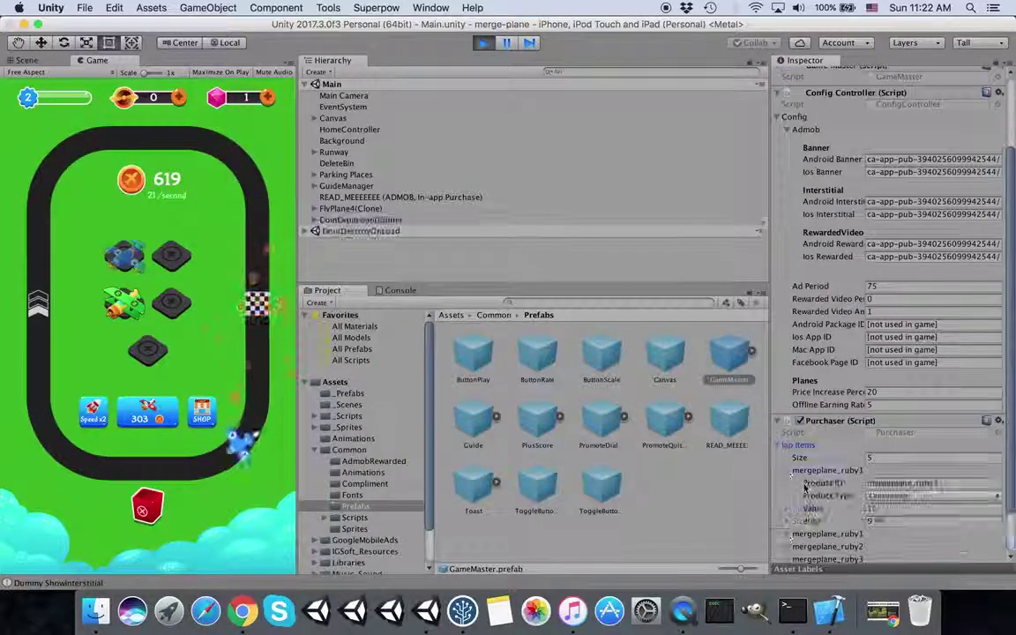
{"action": "scroll", "coordinate": [787, 489], "scroll_direction": "down", "scroll_amount": 1}
{"action": "left_click", "coordinate": [787, 484]}
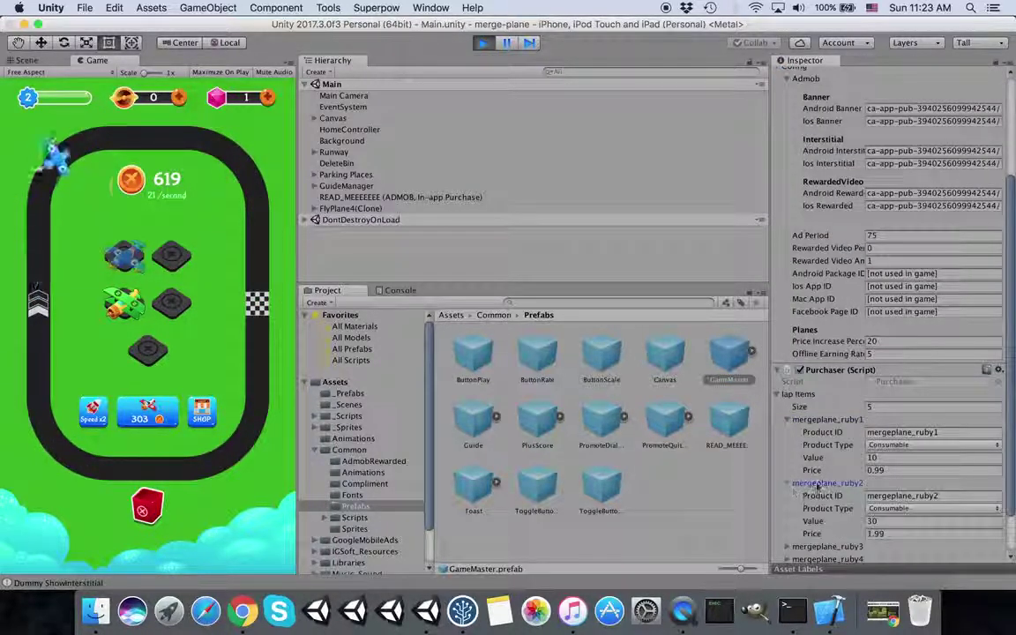
{"action": "scroll", "coordinate": [790, 494], "scroll_direction": "down", "scroll_amount": 1}
{"action": "left_click", "coordinate": [790, 497]}
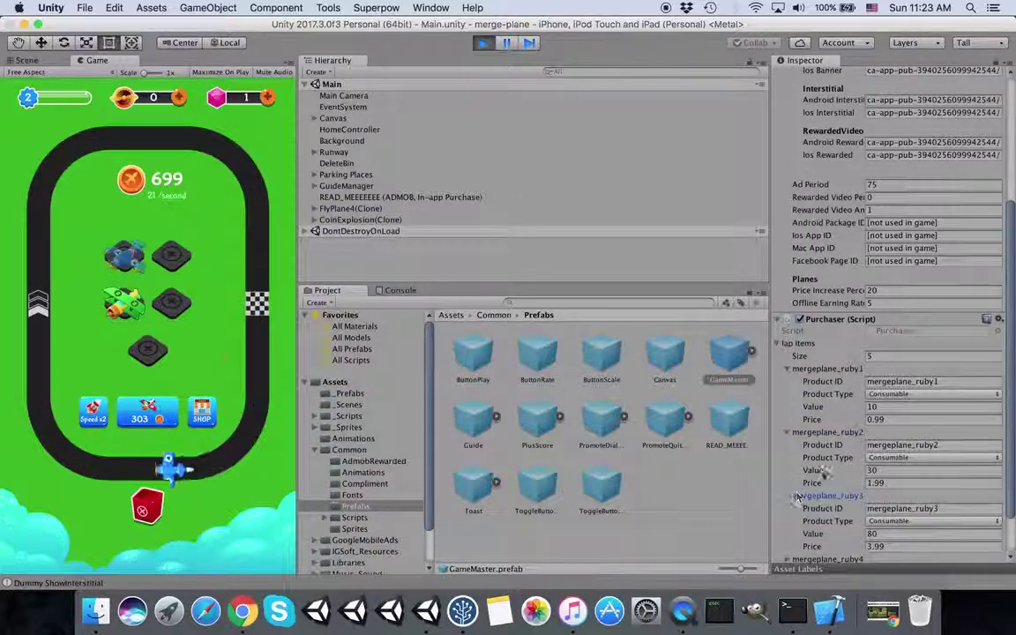
{"action": "scroll", "coordinate": [882, 353], "scroll_direction": "up", "scroll_amount": 4}
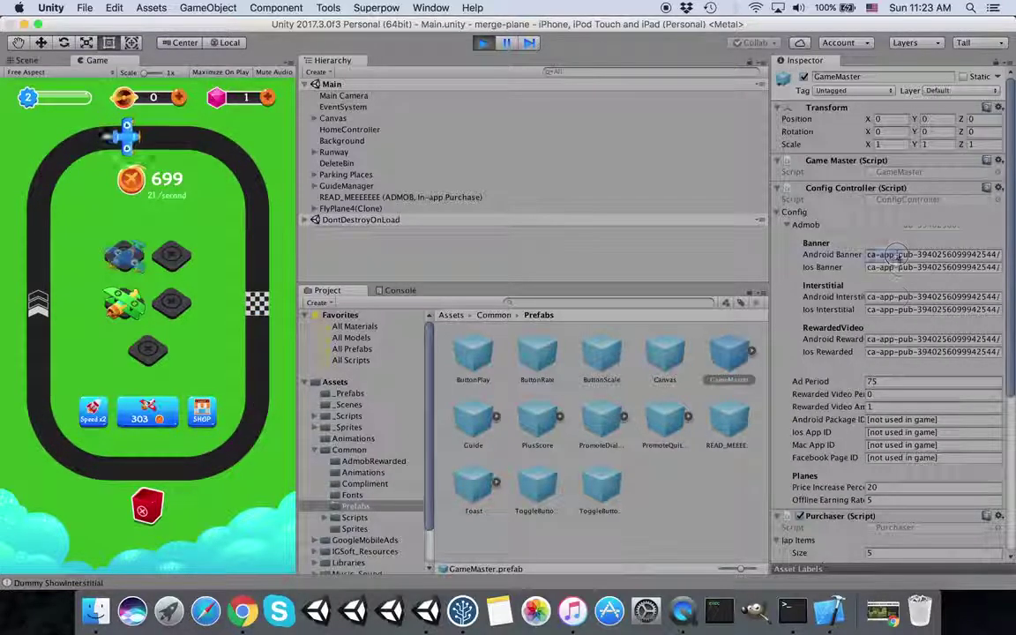
Inspect the iOS banner ID and ad setting values in a widened Inspector, then deselect everything
{"action": "left_click", "coordinate": [898, 266]}
{"action": "scroll", "coordinate": [919, 362], "scroll_direction": "down", "scroll_amount": 1}
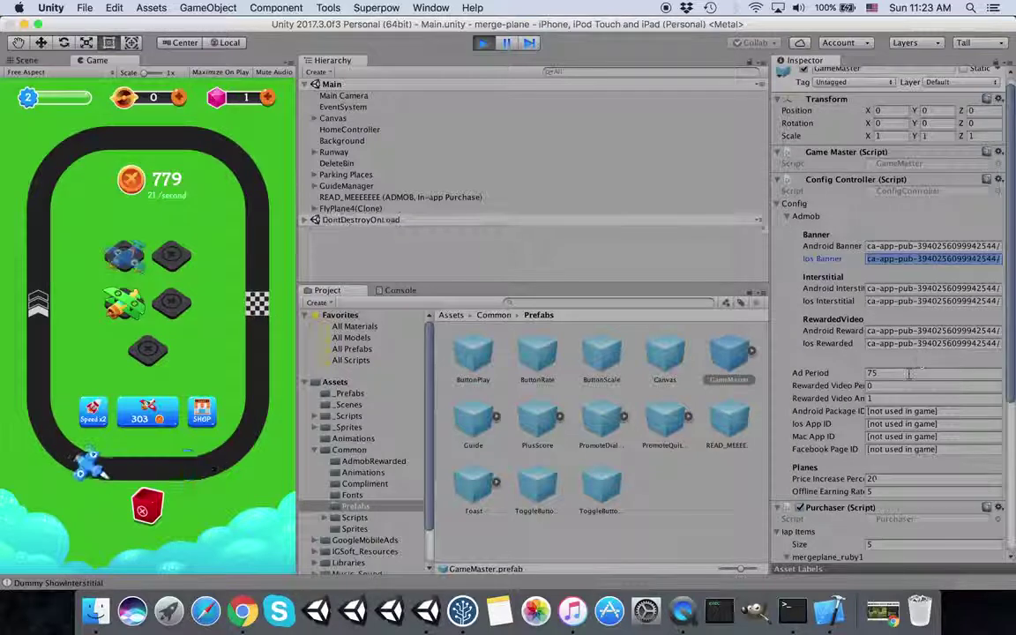
{"action": "scroll", "coordinate": [900, 388], "scroll_direction": "down", "scroll_amount": 2}
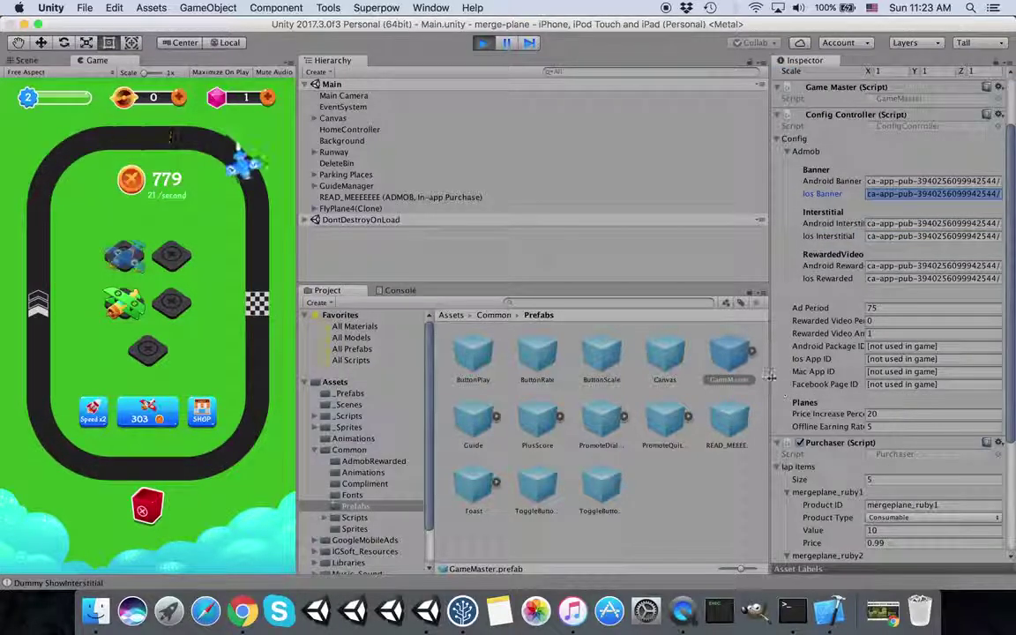
{"action": "left_click_drag", "start_coordinate": [771, 388], "coordinate": [701, 381]}
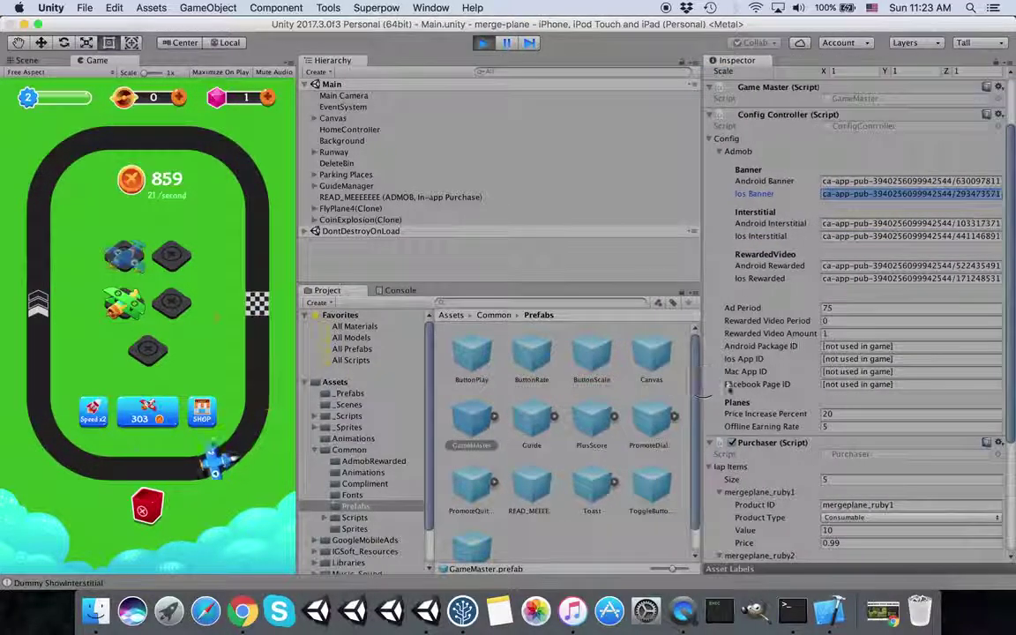
{"action": "left_click", "coordinate": [861, 414]}
{"action": "left_click", "coordinate": [860, 427]}
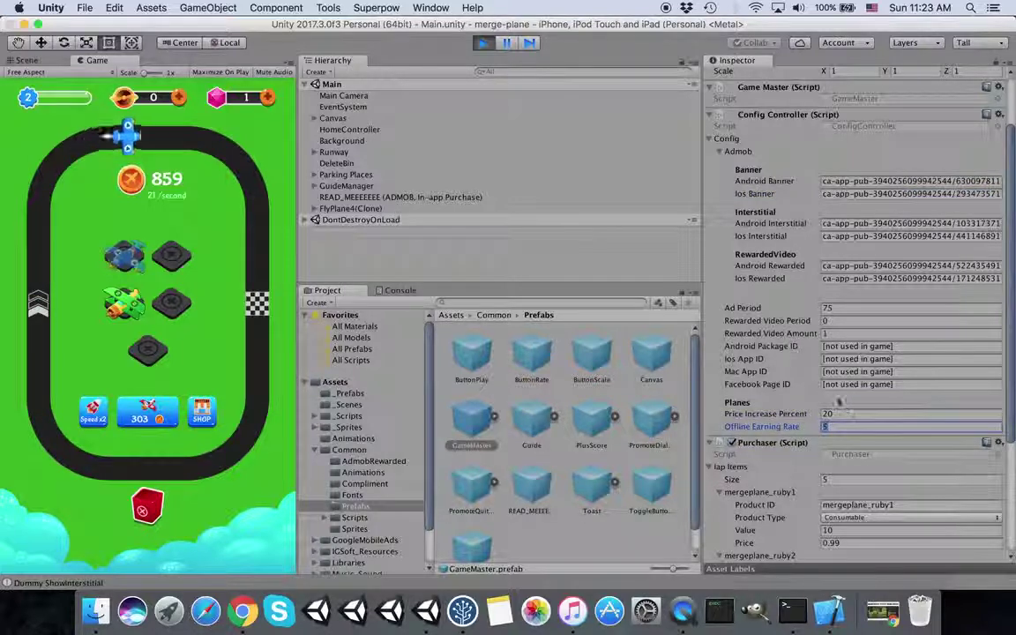
{"action": "left_click", "coordinate": [851, 334]}
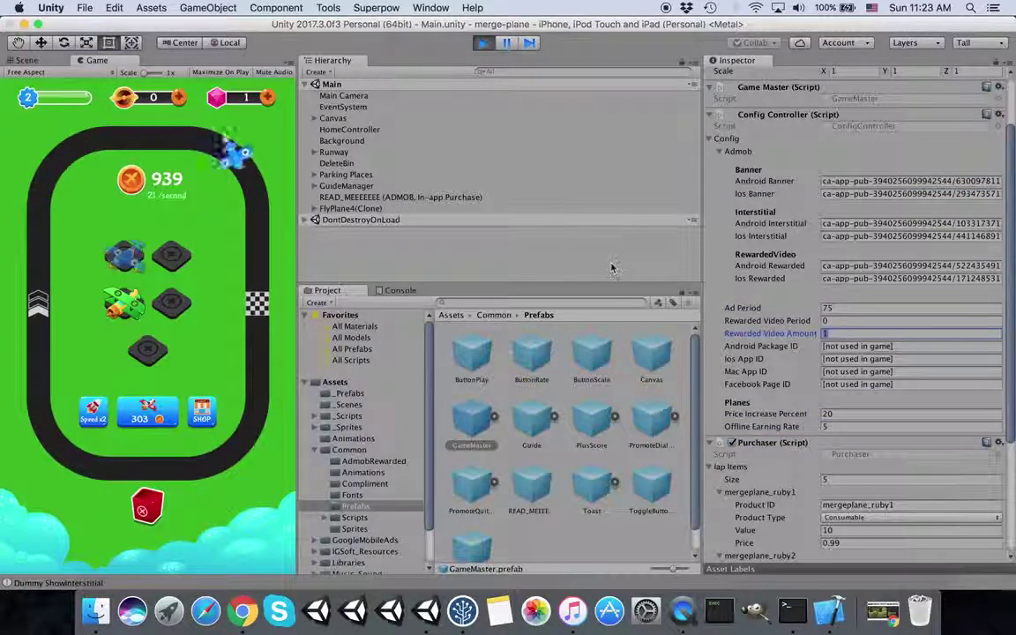
{"action": "left_click", "coordinate": [361, 261]}
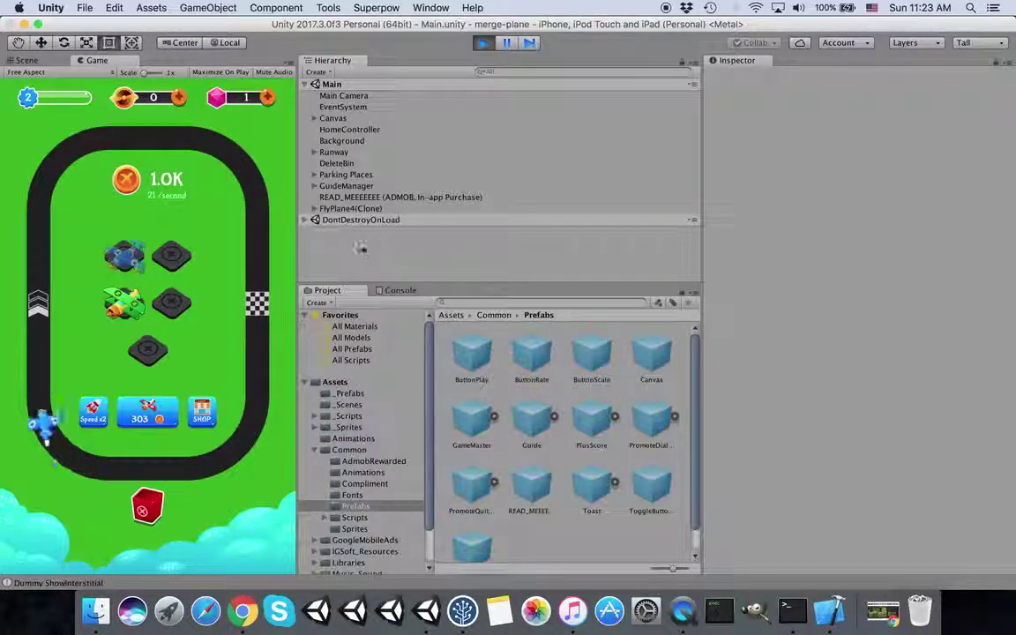
Buy two planes with the buy button and a red plane from the shop, reaching 33 per second
{"action": "left_click", "coordinate": [159, 419]}
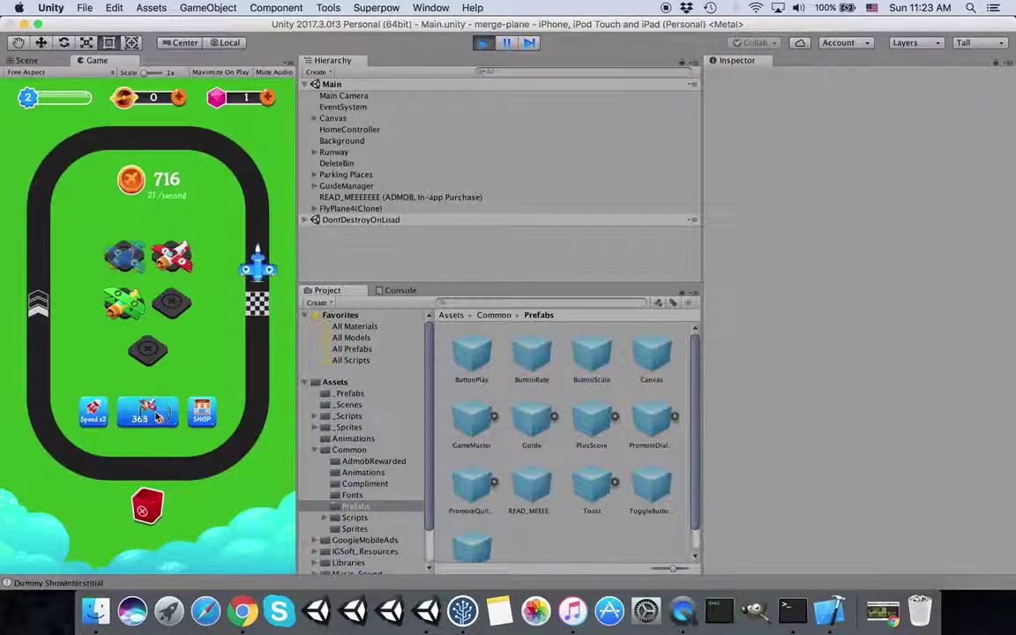
{"action": "left_click", "coordinate": [159, 419]}
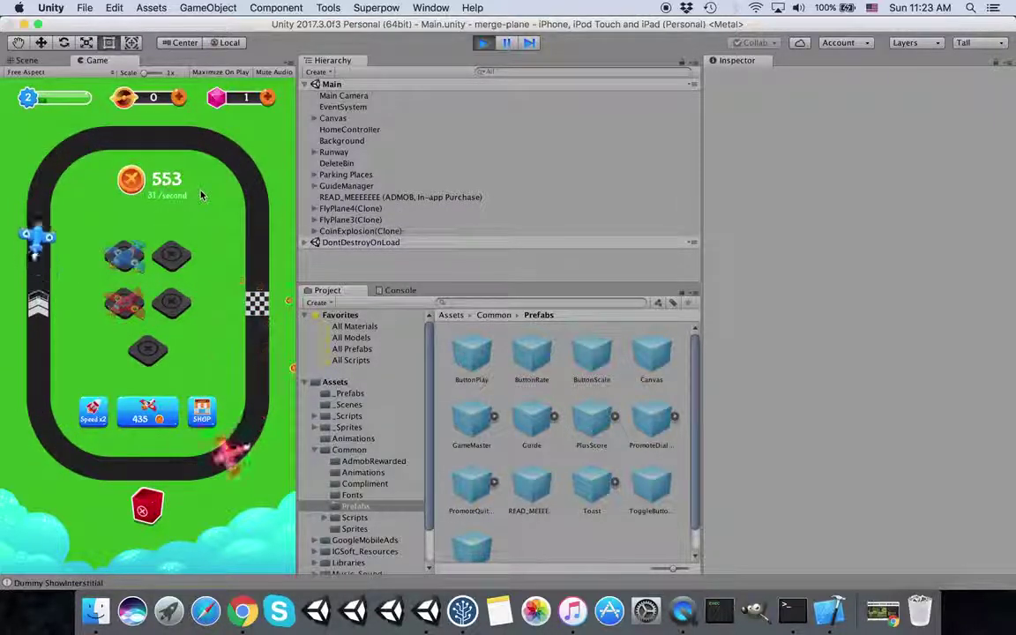
{"action": "left_click", "coordinate": [197, 406]}
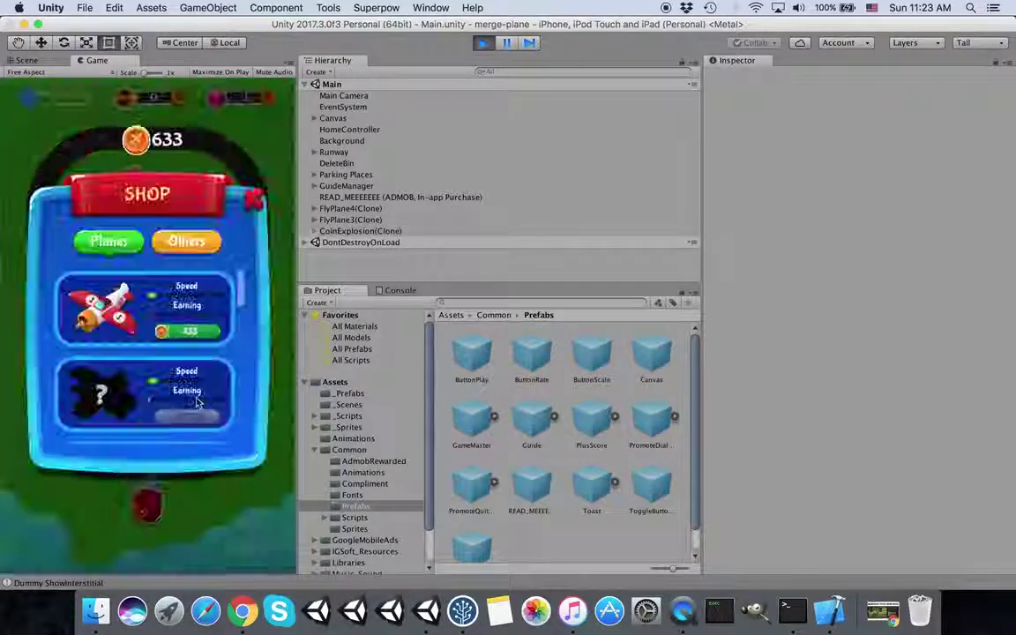
{"action": "left_click", "coordinate": [189, 331]}
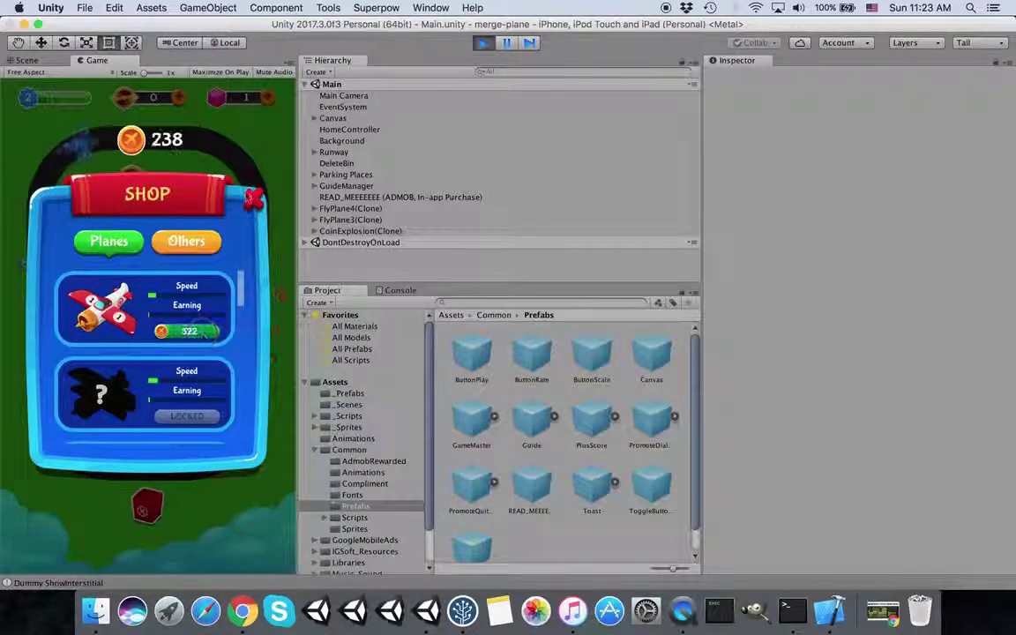
{"action": "left_click", "coordinate": [254, 199]}
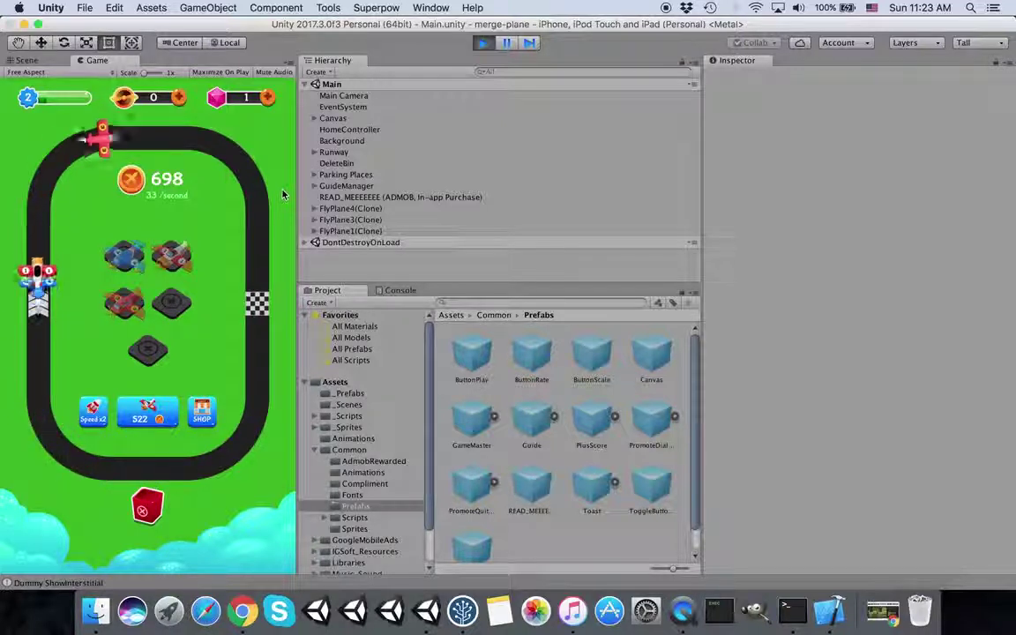
Buy three more planes, recall the green plane to parking, and merge two red planes into blue
{"action": "left_click", "coordinate": [148, 413]}
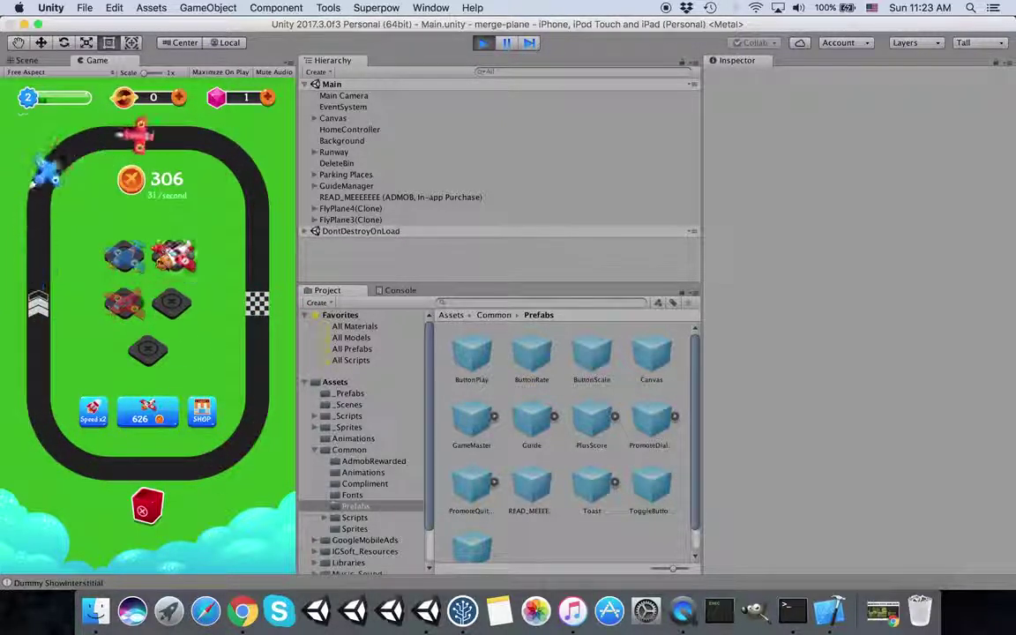
{"action": "left_click", "coordinate": [42, 312]}
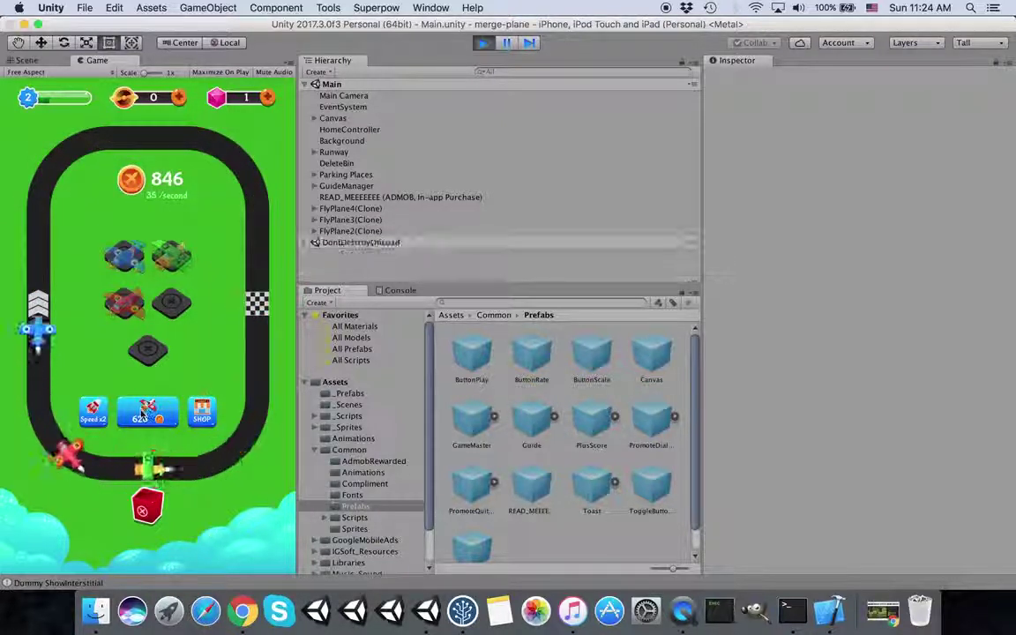
{"action": "left_click", "coordinate": [148, 412]}
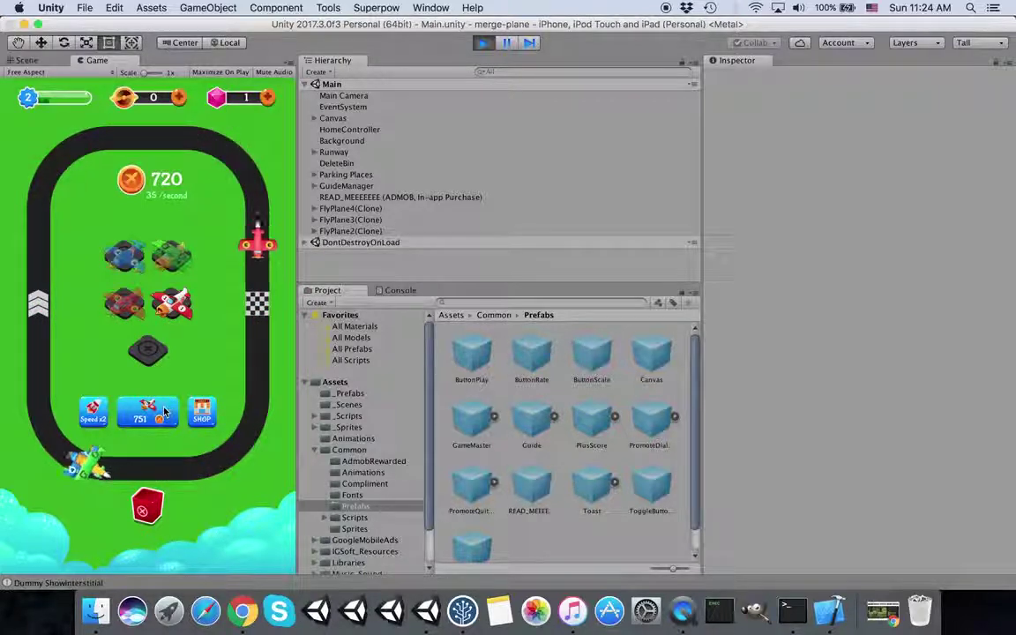
{"action": "left_click", "coordinate": [156, 415]}
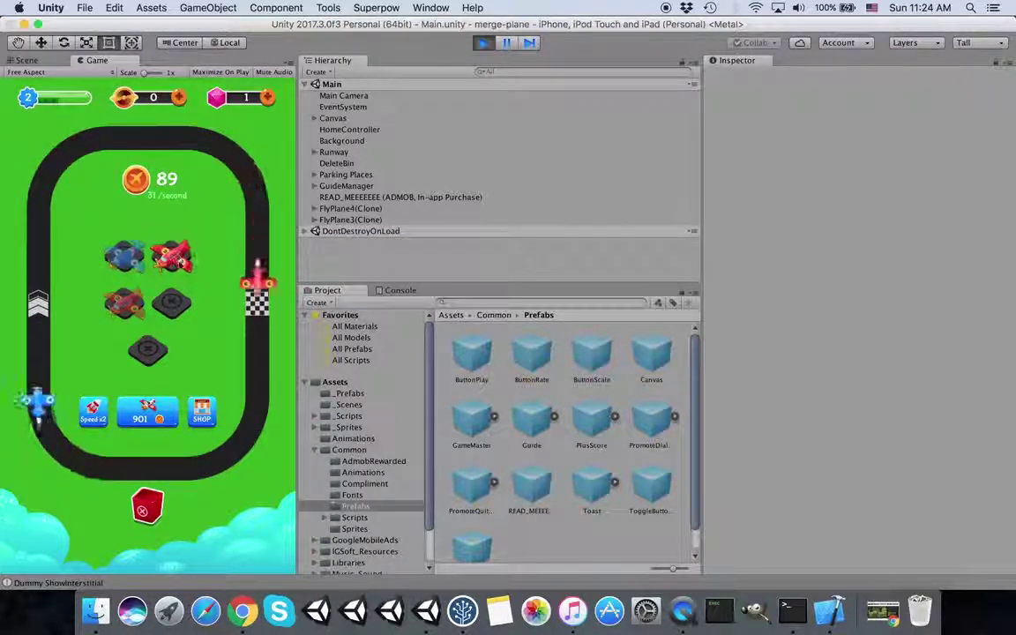
{"action": "mouse_move", "coordinate": [170, 255]}
{"action": "left_mouse_down"}
{"action": "mouse_move", "coordinate": [123, 302]}
{"action": "mouse_move", "coordinate": [123, 255]}
{"action": "left_mouse_up"}
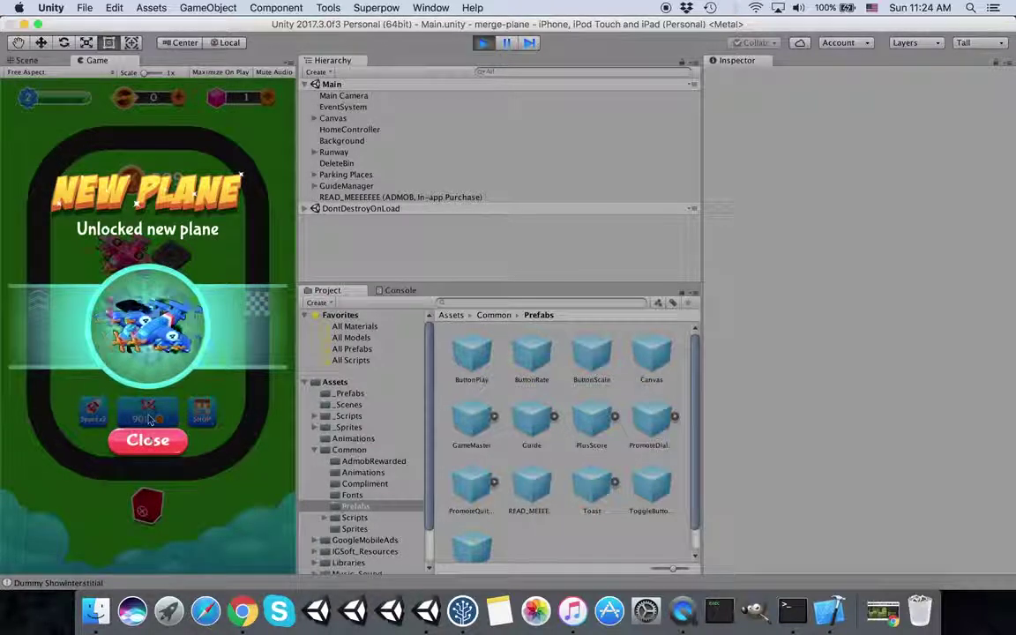
Dismiss the new-plane popup and buy a green plane from the shop
{"action": "left_click", "coordinate": [149, 443]}
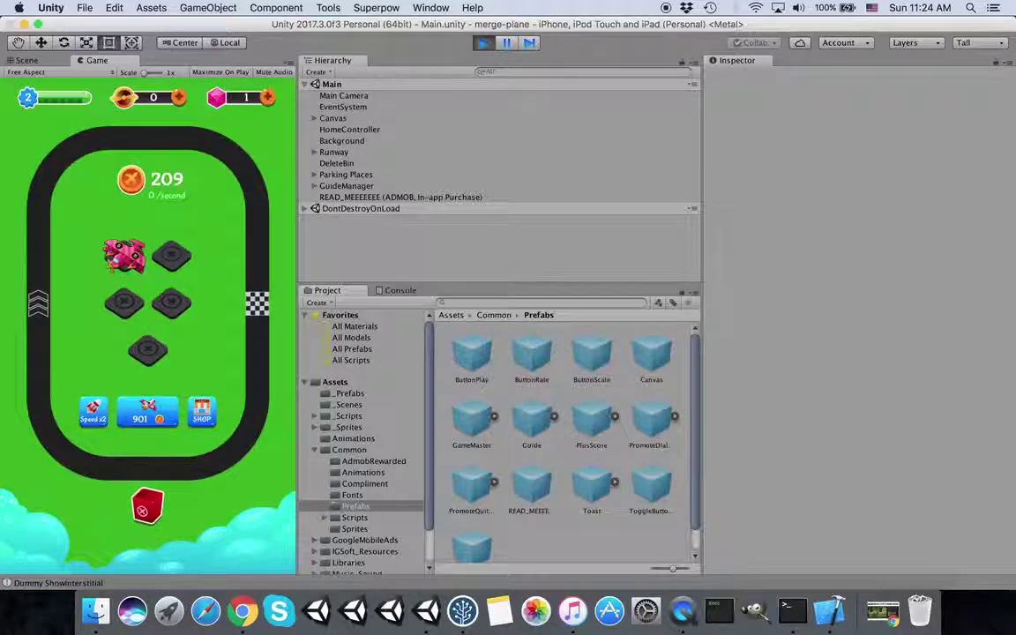
{"action": "left_click", "coordinate": [202, 412]}
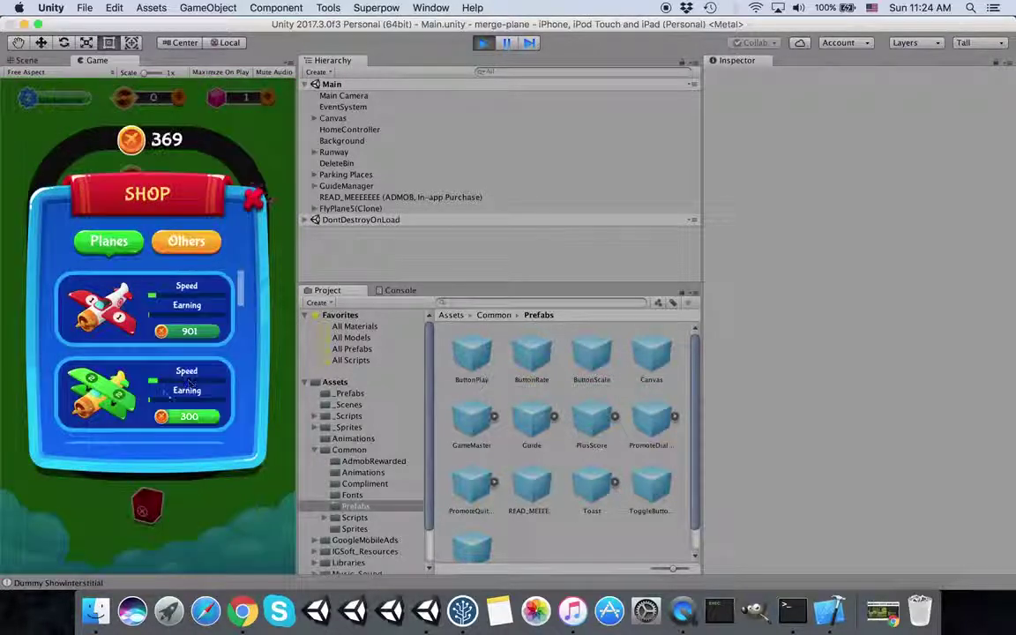
{"action": "left_click_drag", "start_coordinate": [164, 303], "coordinate": [187, 352]}
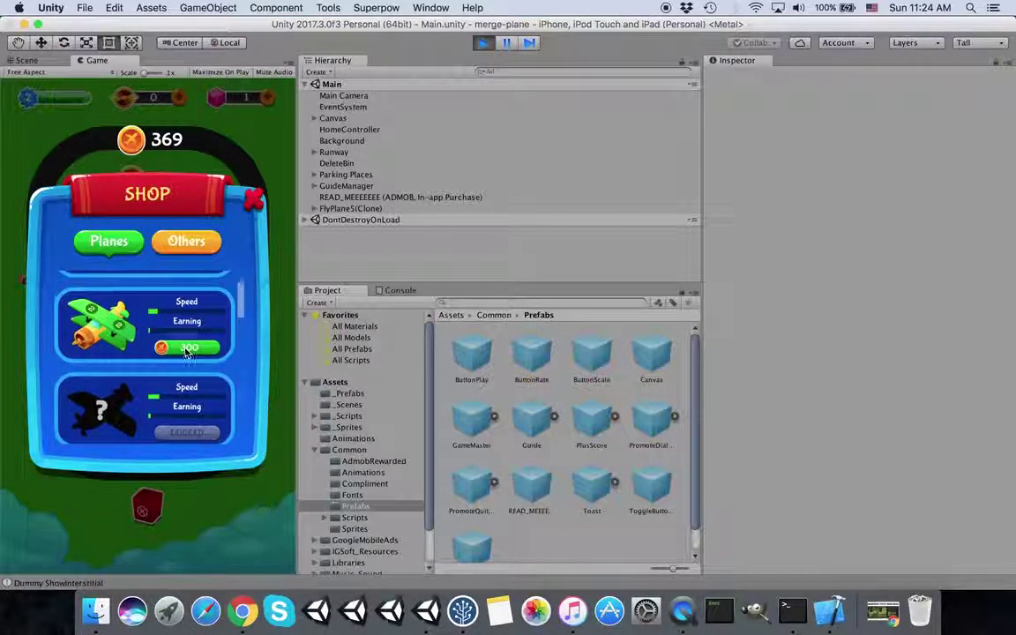
{"action": "left_click", "coordinate": [252, 203]}
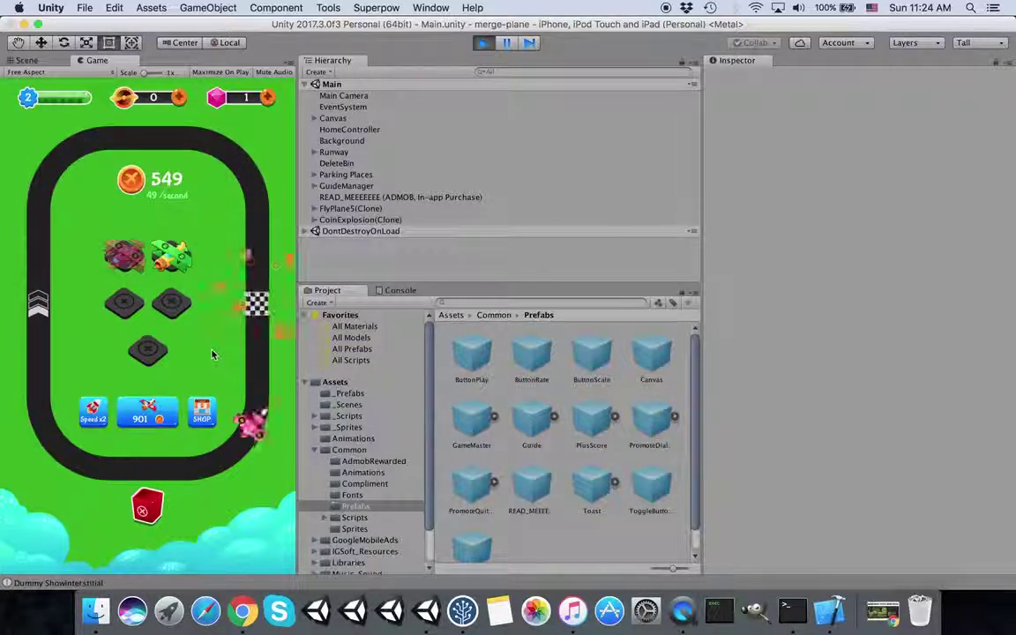
{"action": "left_click", "coordinate": [192, 402]}
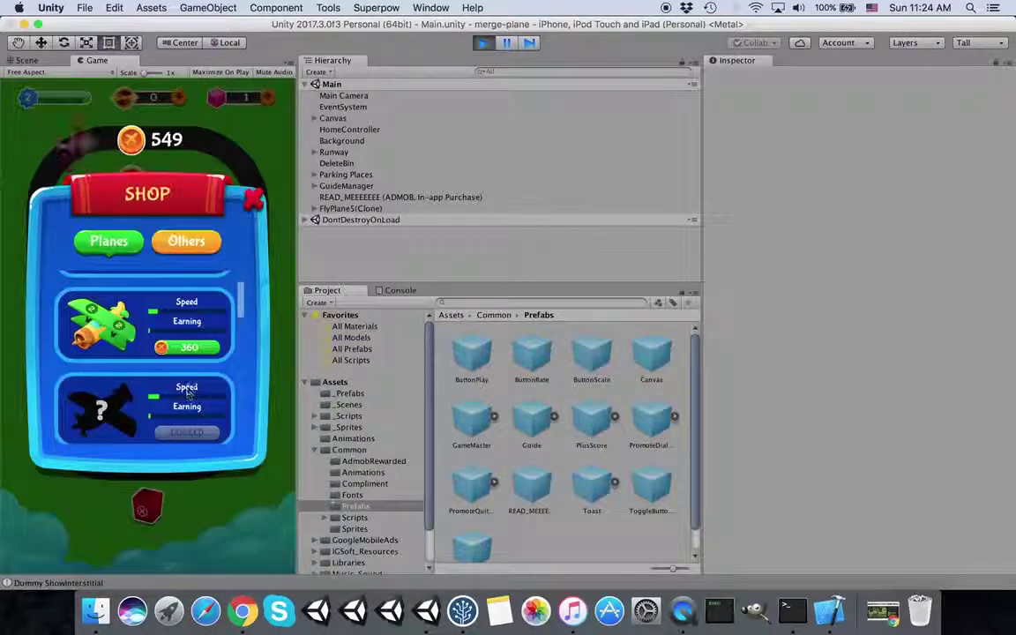
{"action": "left_click", "coordinate": [195, 350]}
{"action": "left_click", "coordinate": [255, 195]}
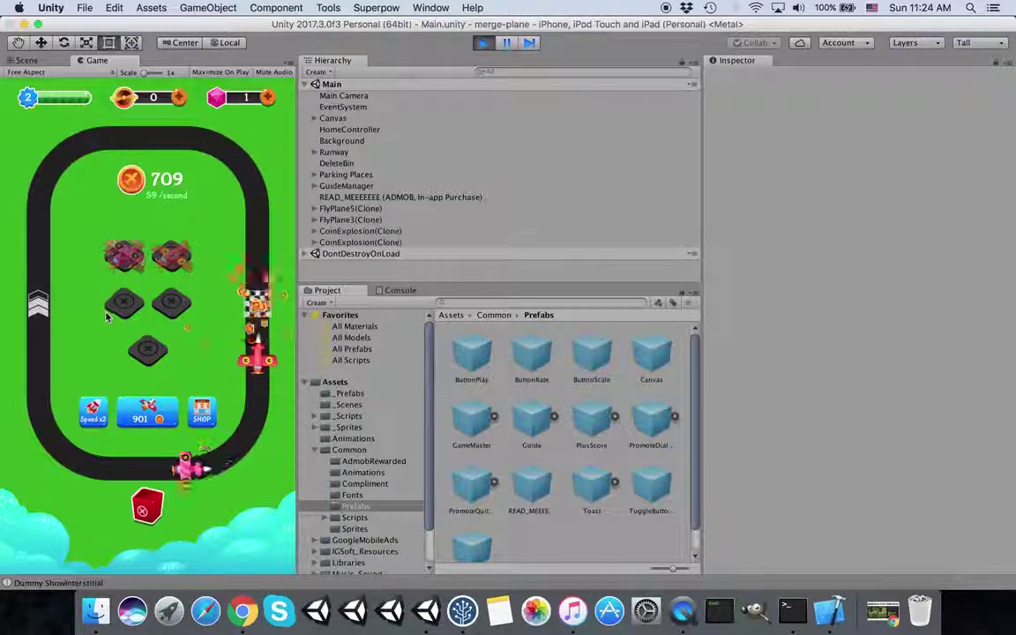
Buy another green plane, merge it with its neighbour, claim the level 3 reward, merge again
{"action": "left_click", "coordinate": [195, 421]}
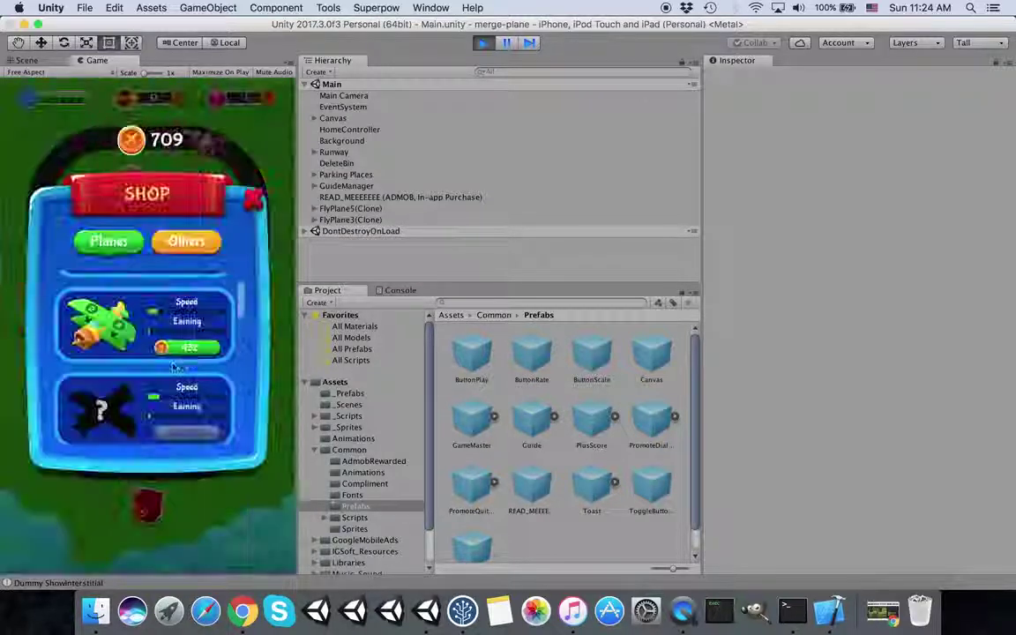
{"action": "left_click", "coordinate": [188, 369]}
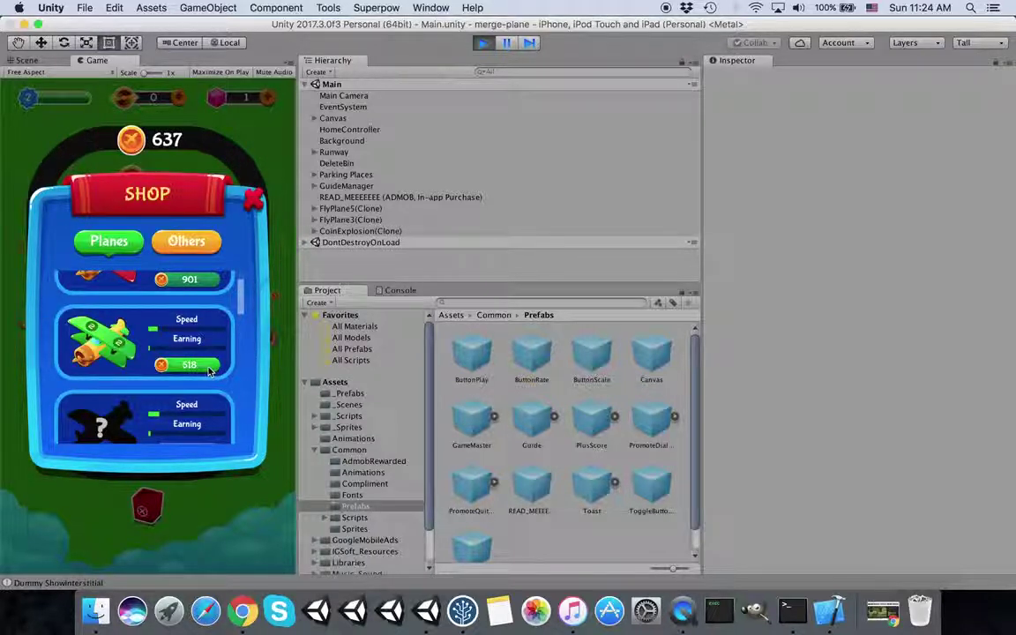
{"action": "left_click", "coordinate": [253, 200]}
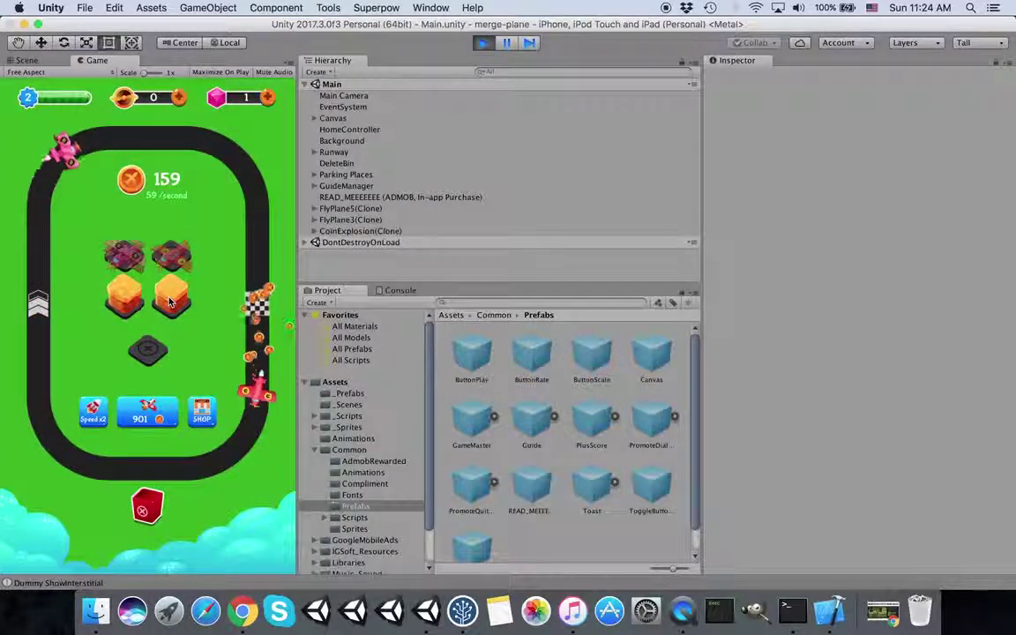
{"action": "left_click_drag", "start_coordinate": [176, 300], "coordinate": [124, 300]}
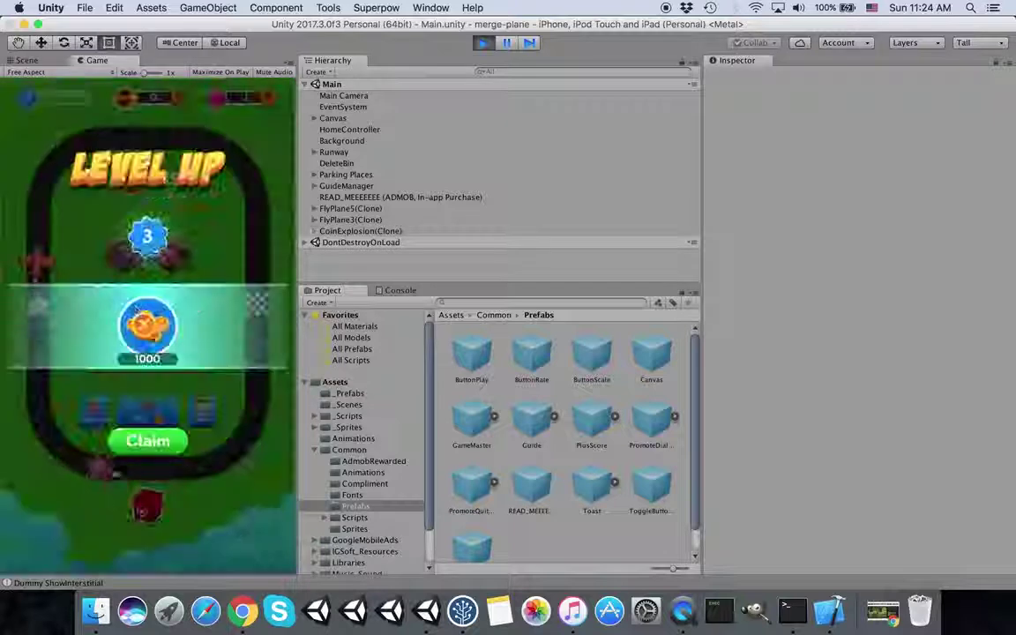
{"action": "left_click", "coordinate": [154, 444]}
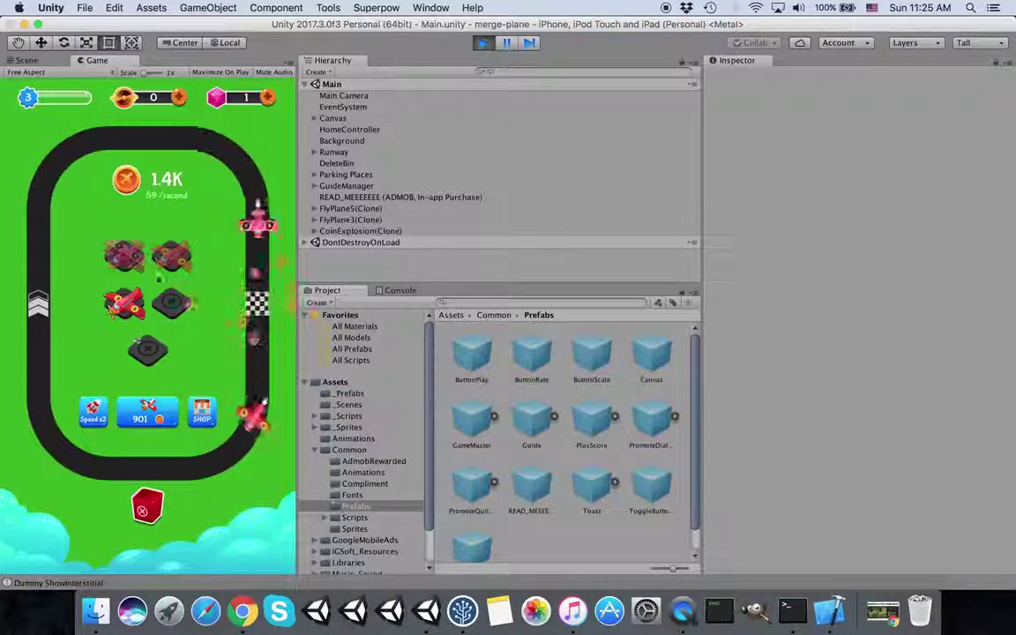
{"action": "left_click_drag", "start_coordinate": [171, 256], "coordinate": [124, 256]}
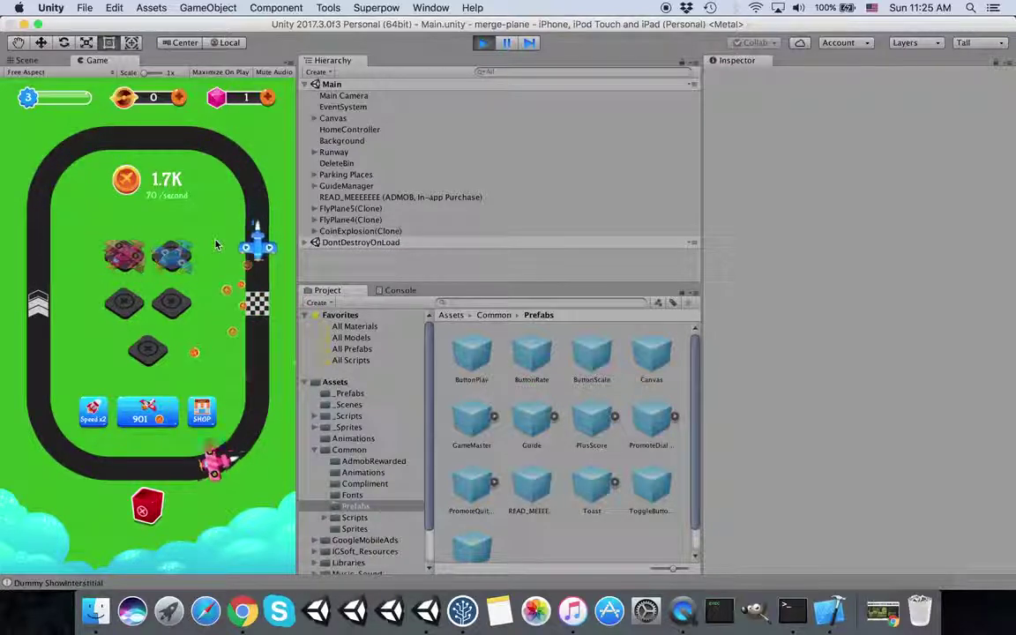
Stop and restart play mode, then claim the 388-coin offline earnings
{"action": "left_click", "coordinate": [485, 45]}
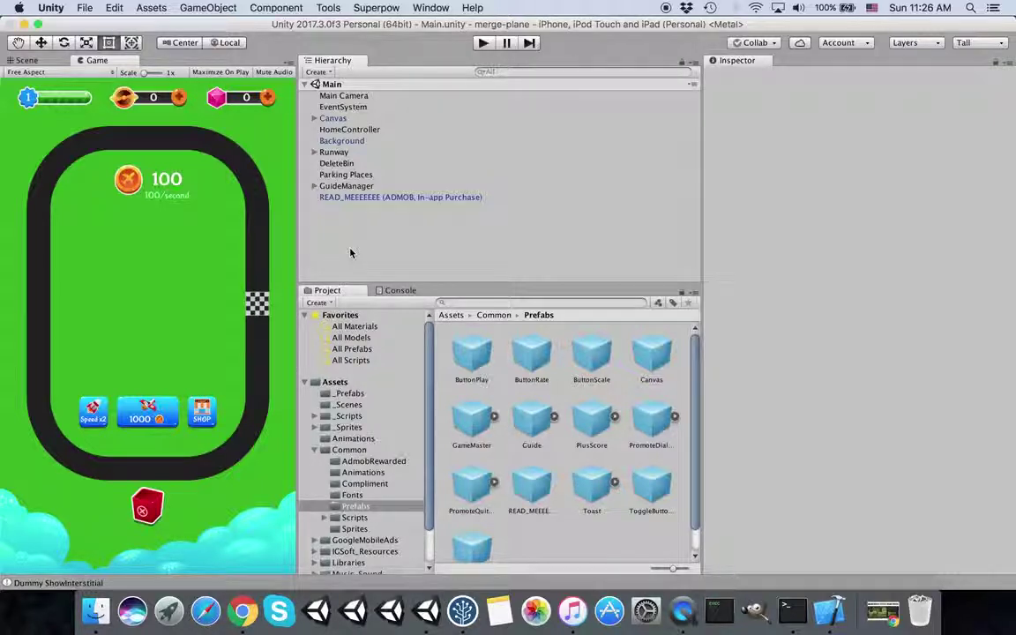
{"action": "left_click", "coordinate": [483, 43]}
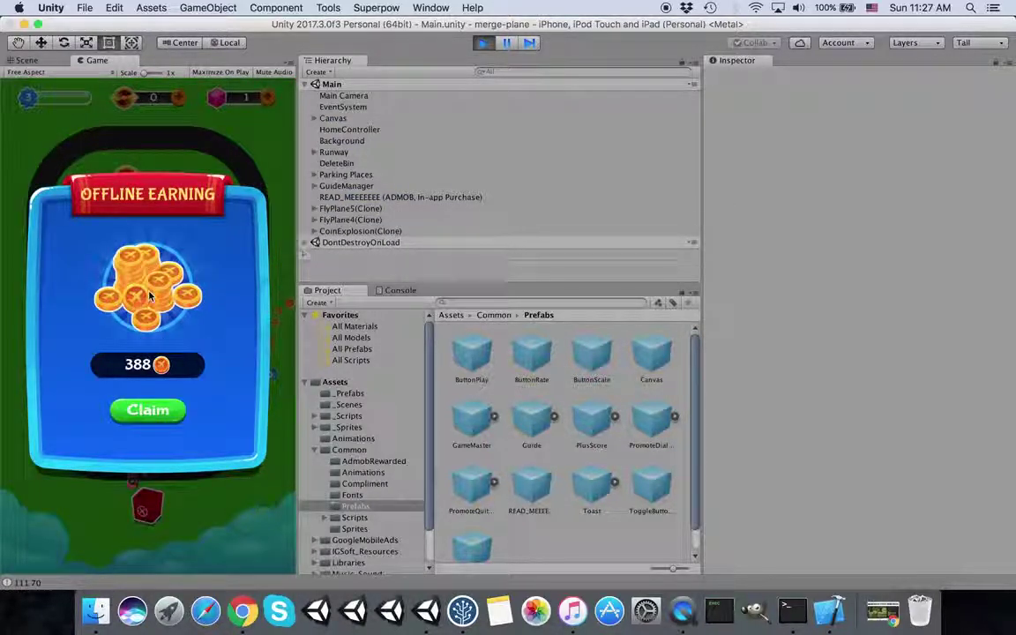
{"action": "left_click", "coordinate": [150, 412]}
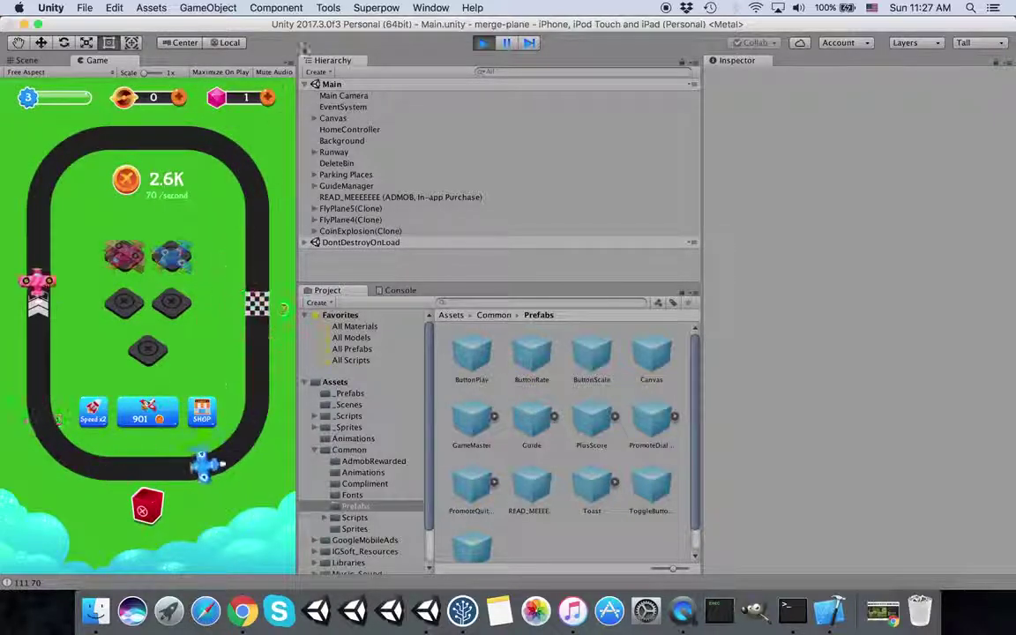
Use the Superpow cheat menu to add 100 rubies, 1000 engines and 1,000,000 coins
{"action": "left_click", "coordinate": [366, 11]}
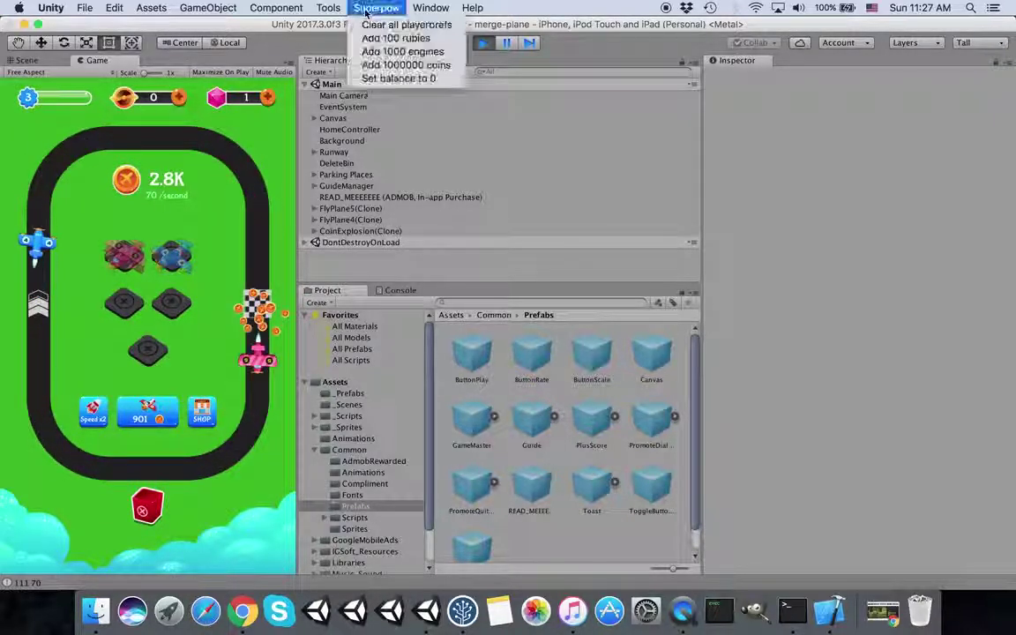
{"action": "left_click", "coordinate": [375, 38]}
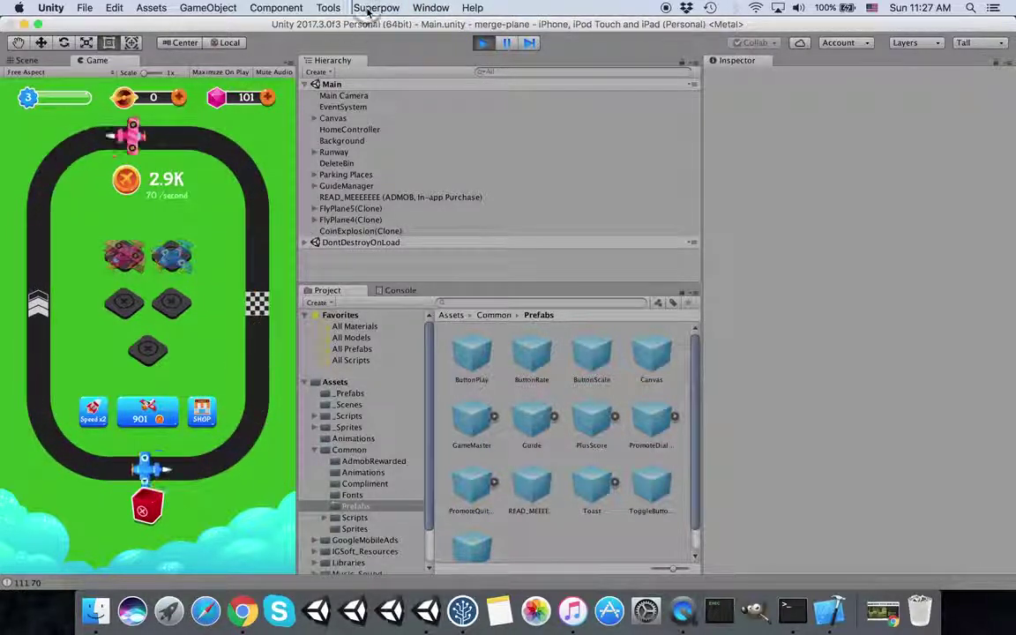
{"action": "left_click", "coordinate": [367, 11]}
{"action": "left_click", "coordinate": [380, 53]}
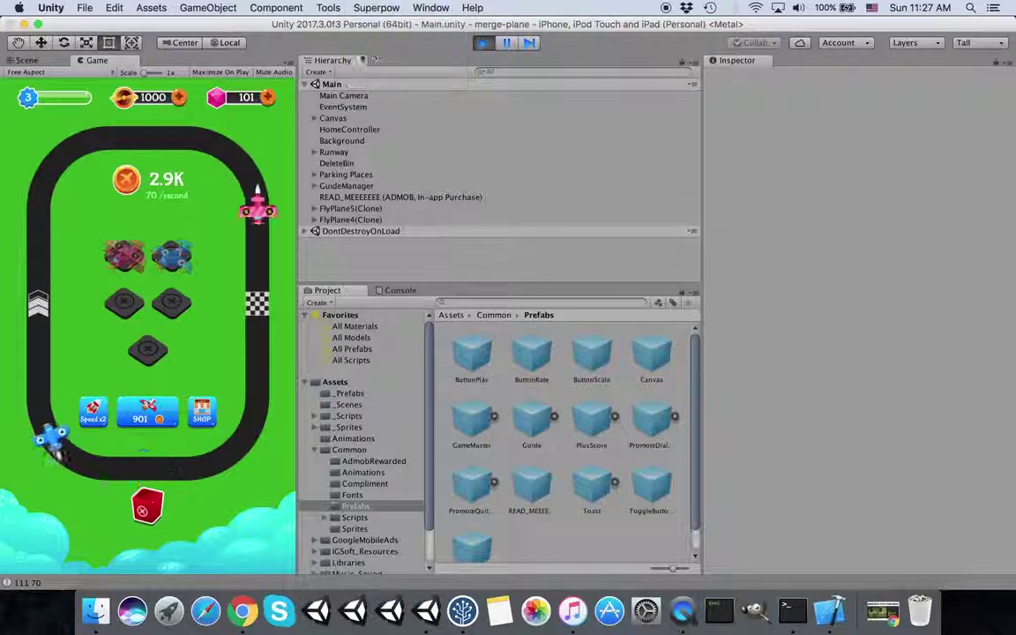
{"action": "left_click", "coordinate": [370, 9]}
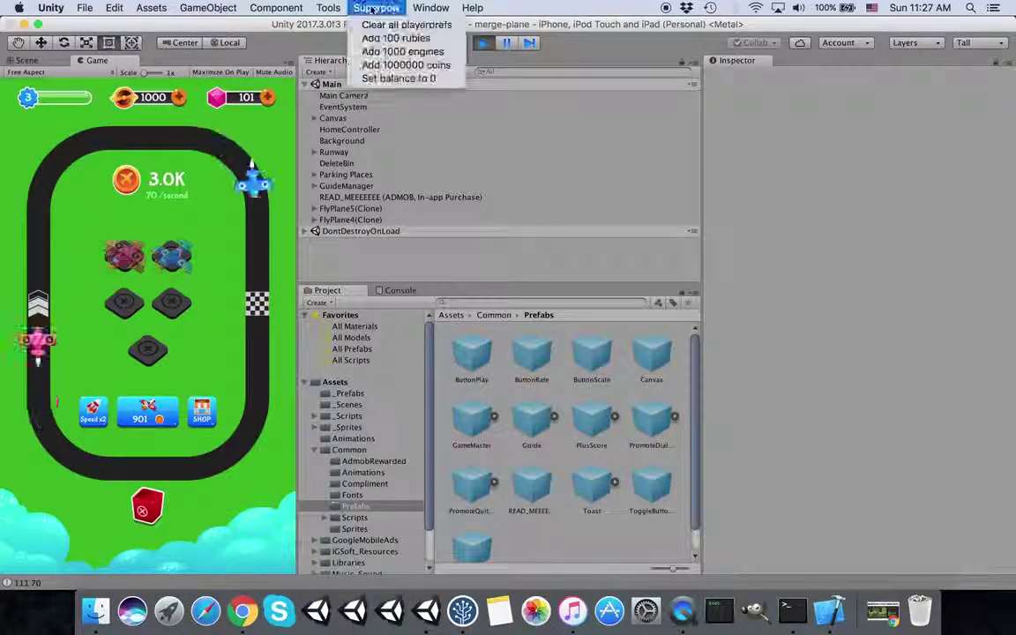
{"action": "left_click", "coordinate": [401, 66]}
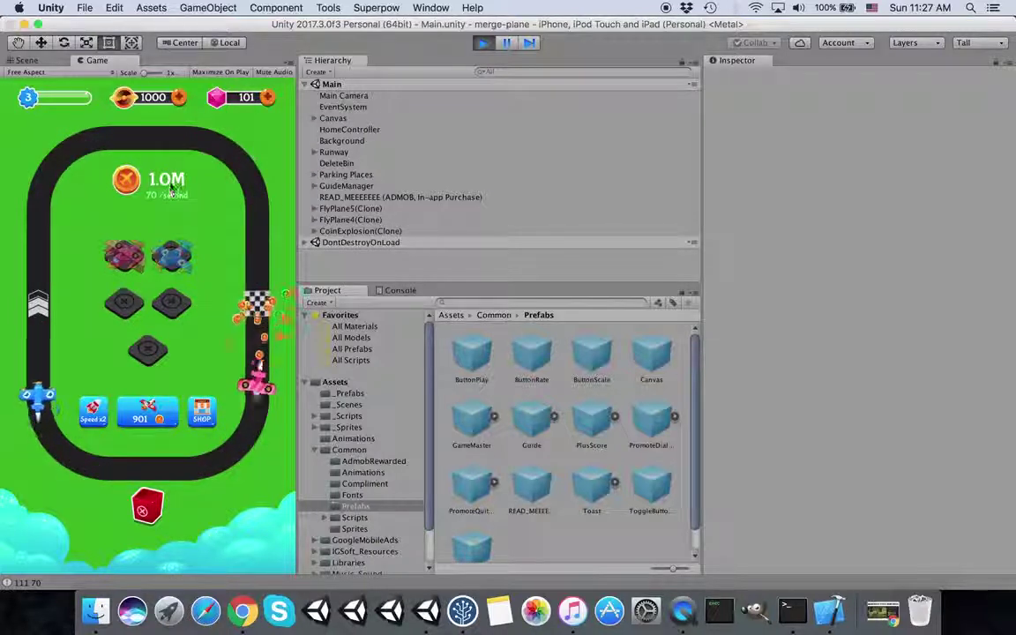